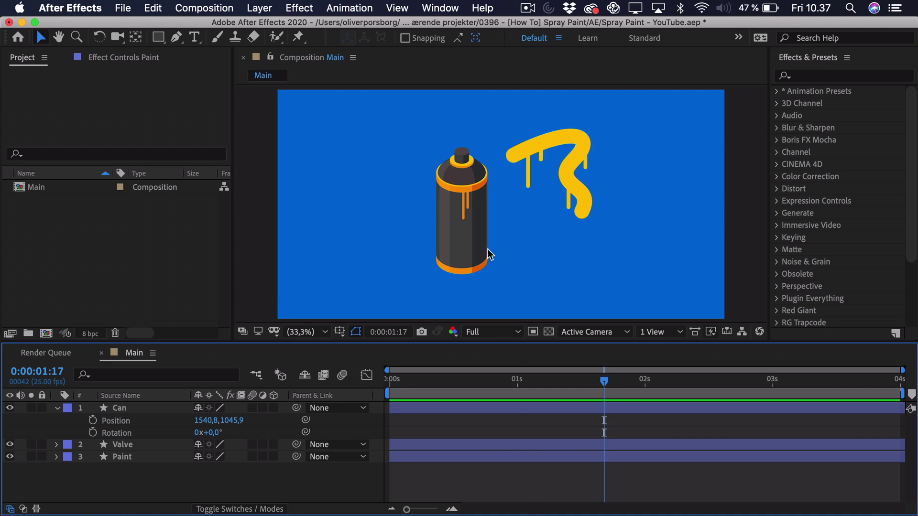
Zoom in on the spray can and briefly hide, then re-show, the Can and Valve layers
{"action": "key", "text": "z"}
{"action": "left_click_drag", "start_coordinate": [410, 137], "coordinate": [533, 204]}
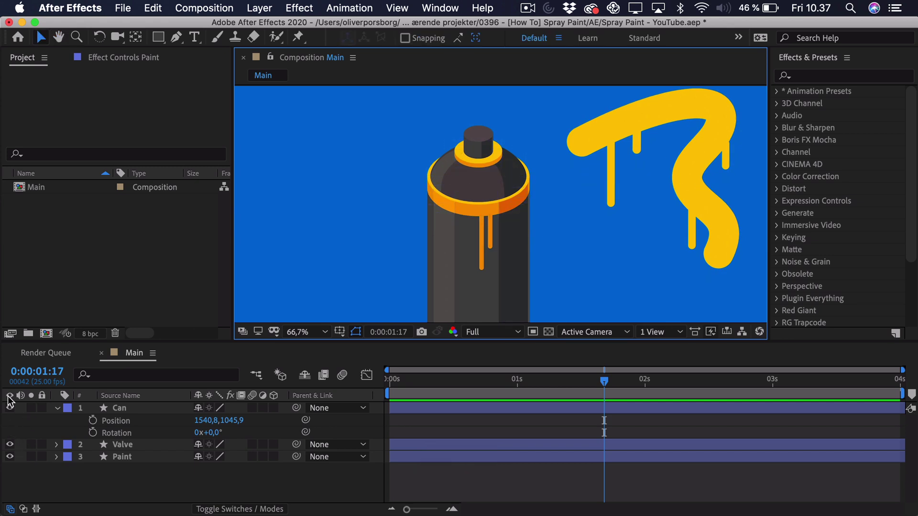
{"action": "left_click", "coordinate": [10, 409]}
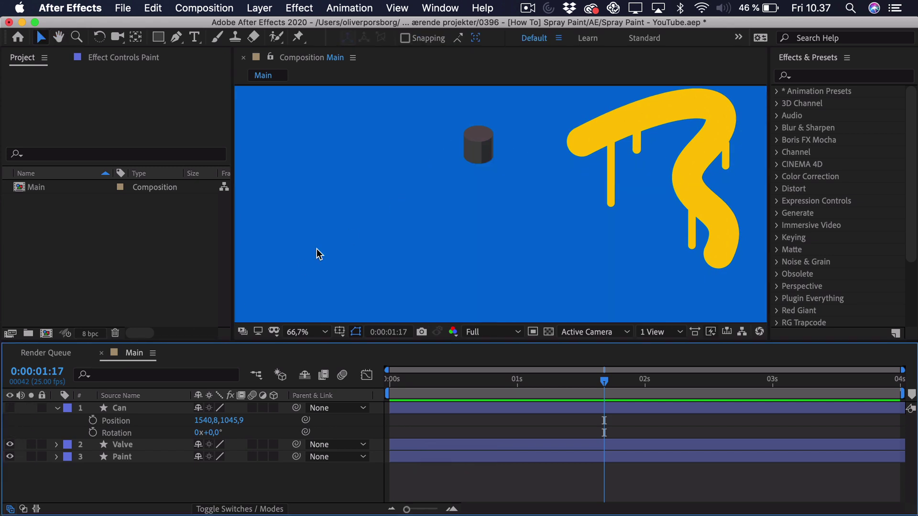
{"action": "left_click", "coordinate": [9, 444]}
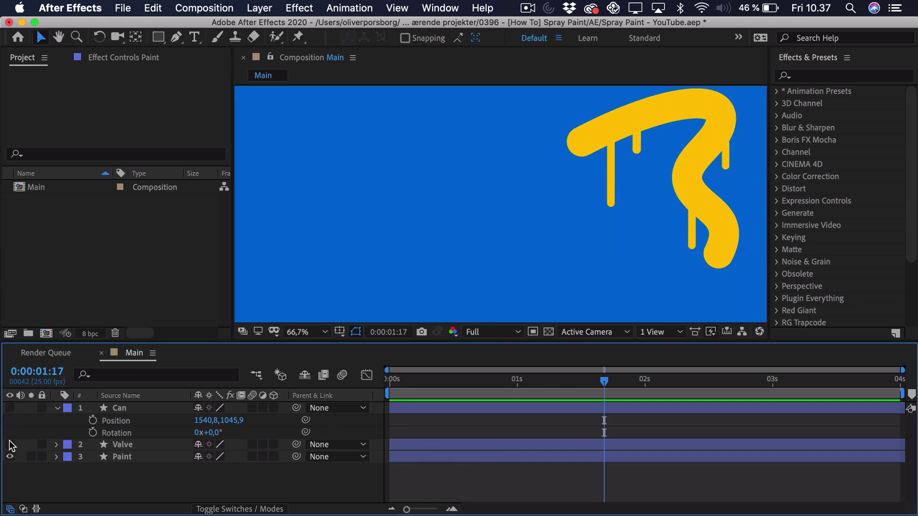
{"action": "left_click", "coordinate": [9, 408]}
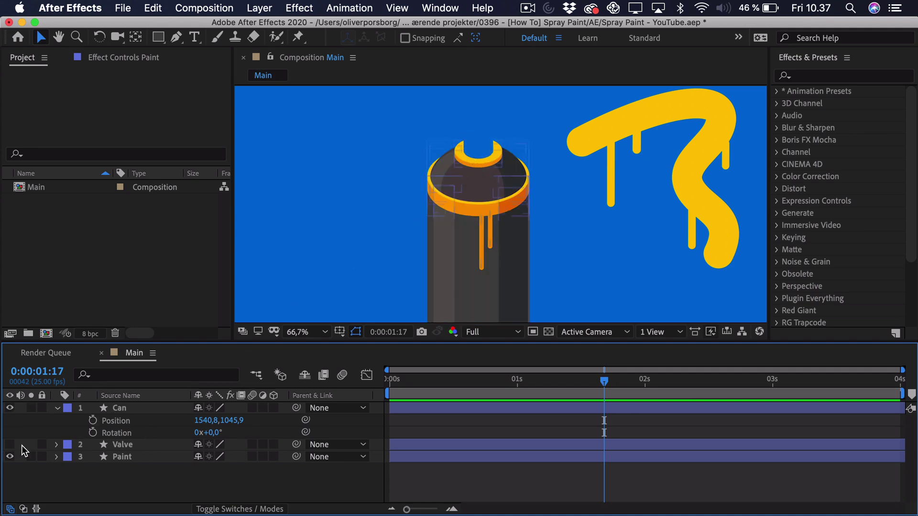
{"action": "left_click", "coordinate": [9, 444]}
Inspect the Valve layer and yellow paint shape, then deselect everything and fit the composition in view
{"action": "left_click", "coordinate": [123, 450]}
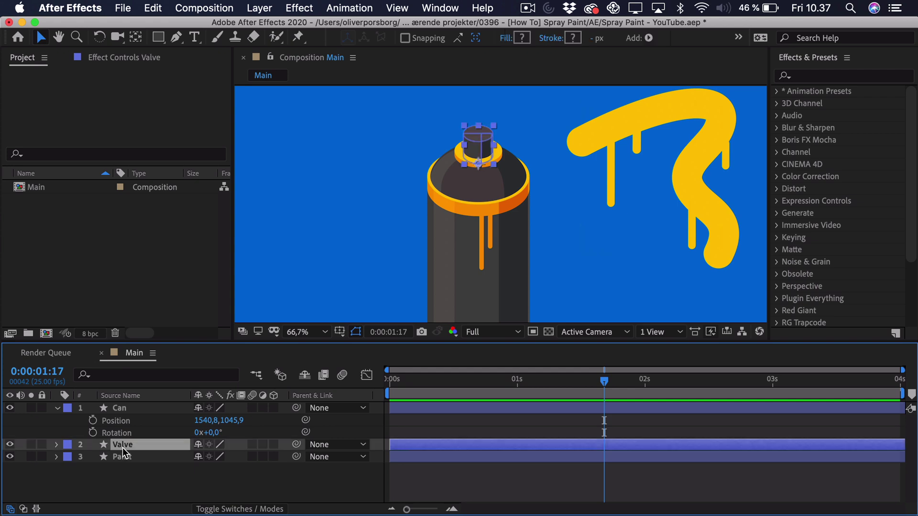
{"action": "key", "text": "v"}
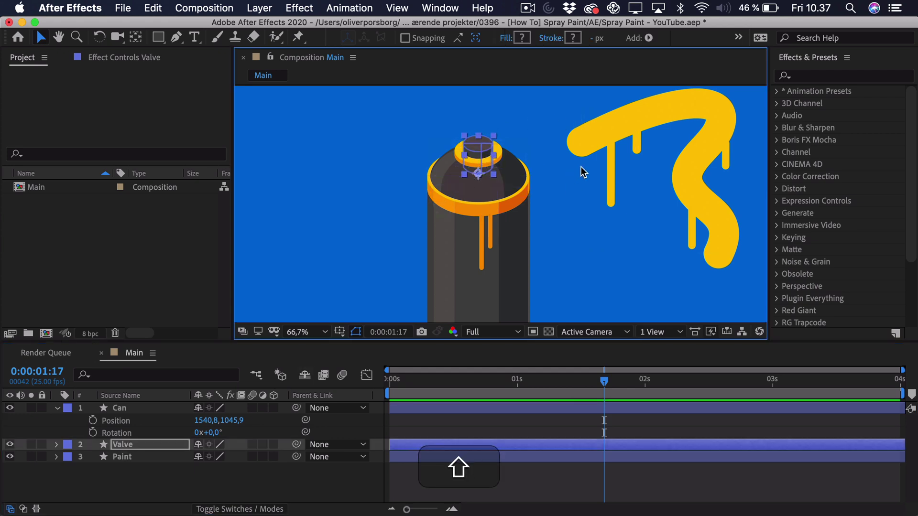
{"action": "left_click", "coordinate": [582, 170]}
{"action": "key", "text": "super+z"}
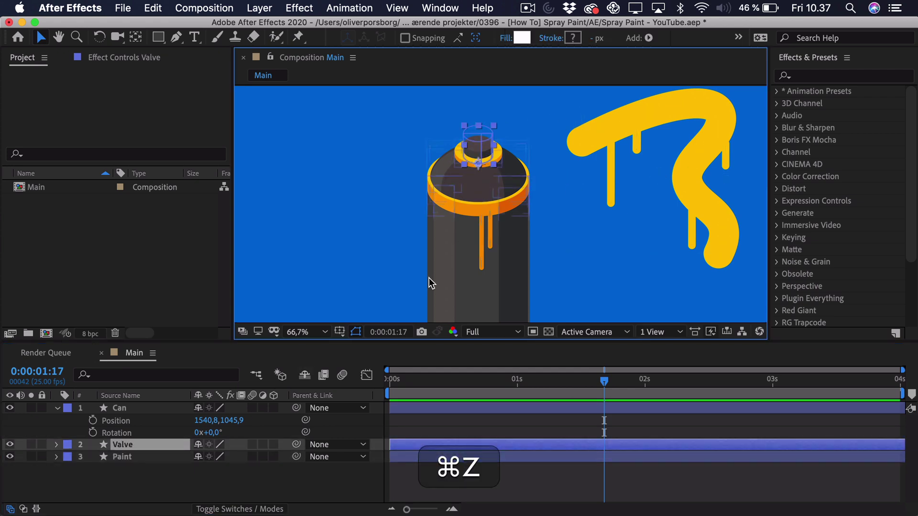
{"action": "left_click", "coordinate": [435, 416]}
{"action": "scroll", "coordinate": [397, 182], "scroll_direction": "right", "scroll_amount": 5}
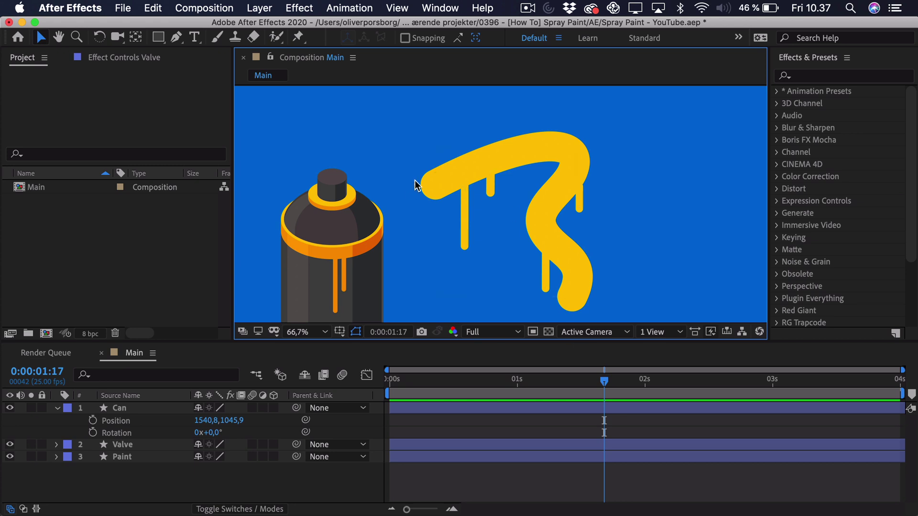
{"action": "left_click", "coordinate": [557, 200]}
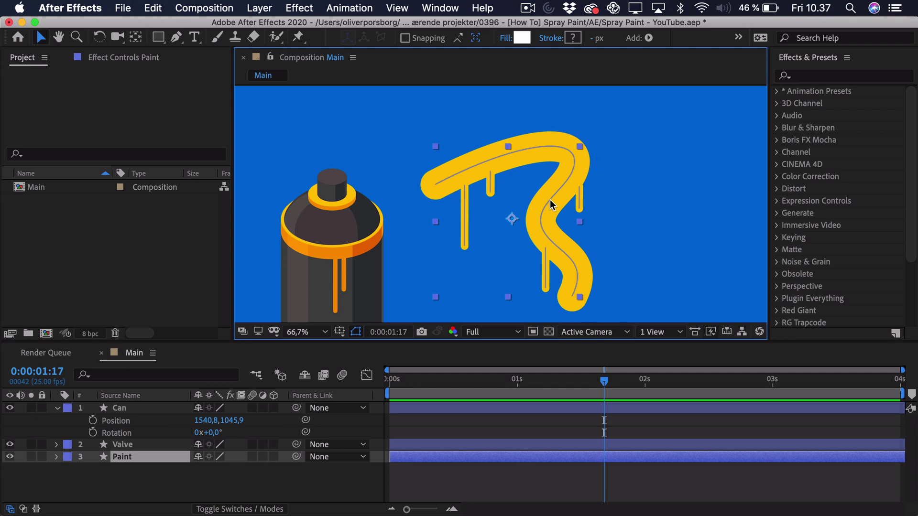
{"action": "left_click", "coordinate": [508, 500]}
{"action": "key", "text": "shift+slash"}
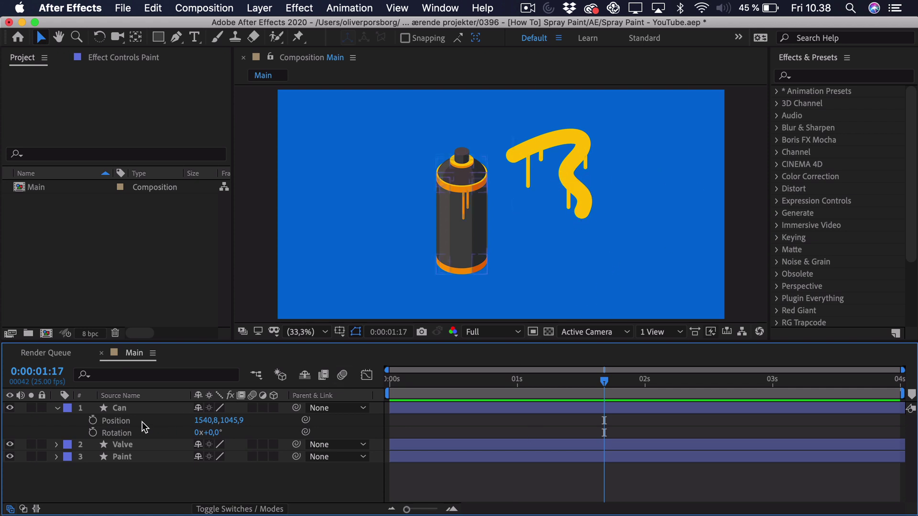
Move the Can layer's anchor point up to the top of its cap with the Pan Behind tool
{"action": "left_click", "coordinate": [132, 409]}
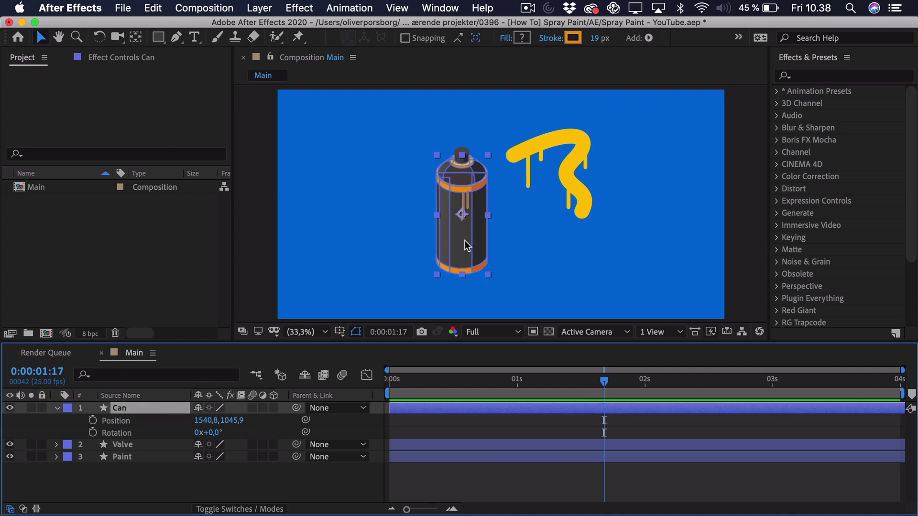
{"action": "scroll", "coordinate": [463, 214], "scroll_direction": "up", "scroll_amount": 2}
{"action": "left_click_drag", "start_coordinate": [416, 115], "coordinate": [460, 157]}
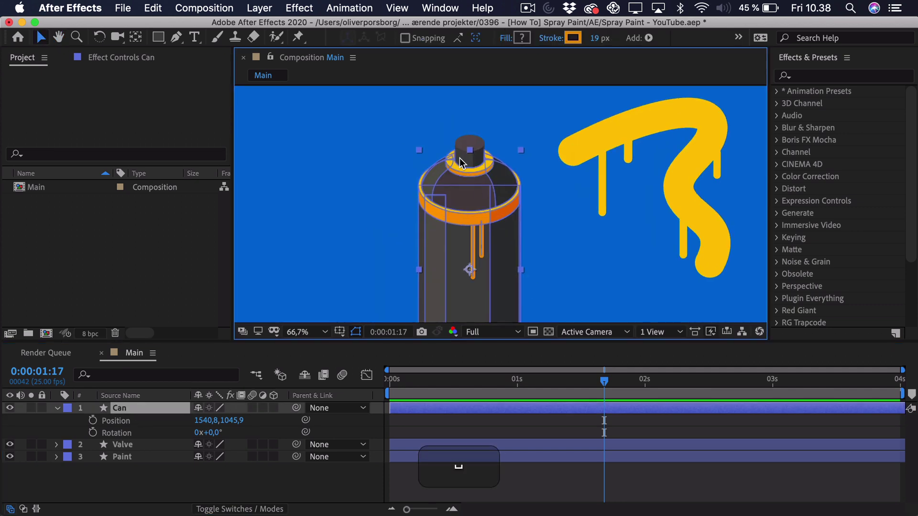
{"action": "left_click", "coordinate": [135, 43]}
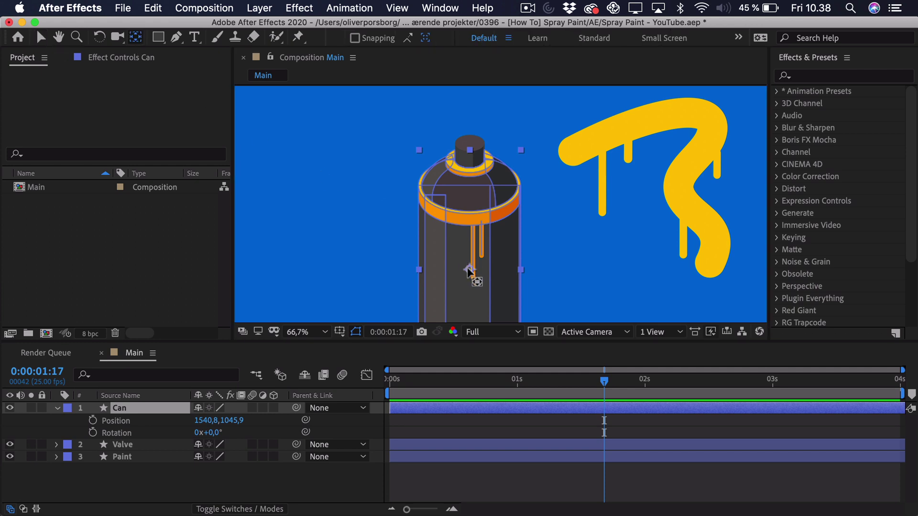
{"action": "left_click_drag", "start_coordinate": [470, 270], "coordinate": [471, 153]}
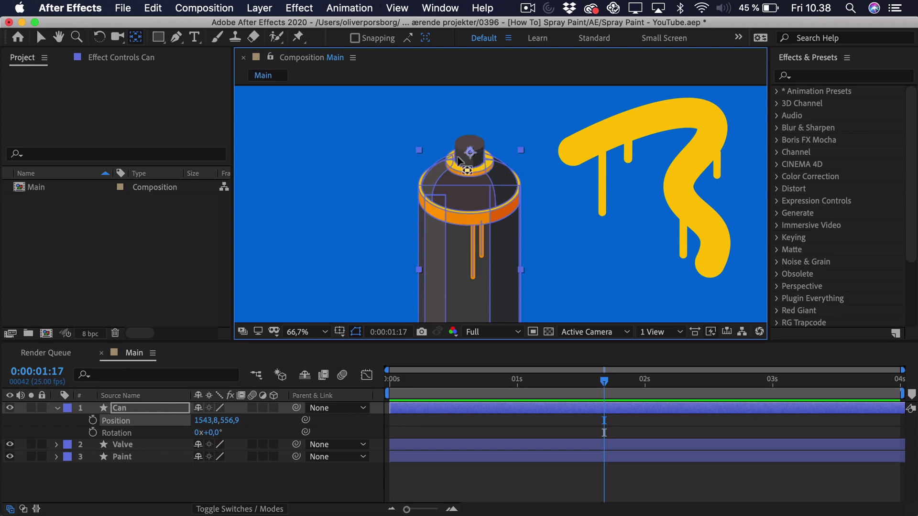
Parent the Valve layer to the Can layer and test that the valve follows the can
{"action": "left_click", "coordinate": [123, 445]}
{"action": "left_click_drag", "start_coordinate": [296, 445], "coordinate": [169, 408]}
{"action": "key", "text": "v"}
{"action": "left_click_drag", "start_coordinate": [449, 252], "coordinate": [509, 236]}
{"action": "key", "text": "super+z"}
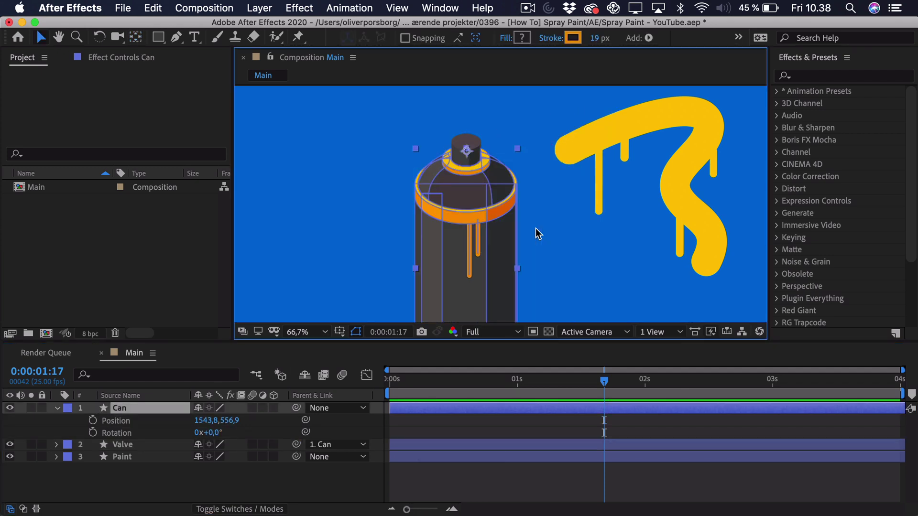
{"action": "left_click_drag", "start_coordinate": [553, 199], "coordinate": [506, 196]}
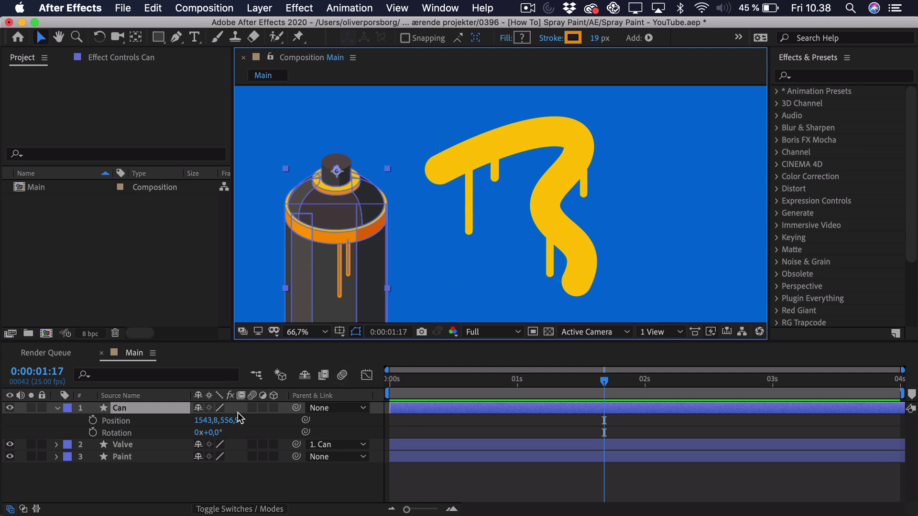
Twirl open Paint > Contents > Paint > Path 1 to reveal the stroke's Path property
{"action": "left_click", "coordinate": [147, 460]}
{"action": "left_click", "coordinate": [55, 458]}
{"action": "left_click", "coordinate": [69, 470]}
{"action": "left_click", "coordinate": [83, 480]}
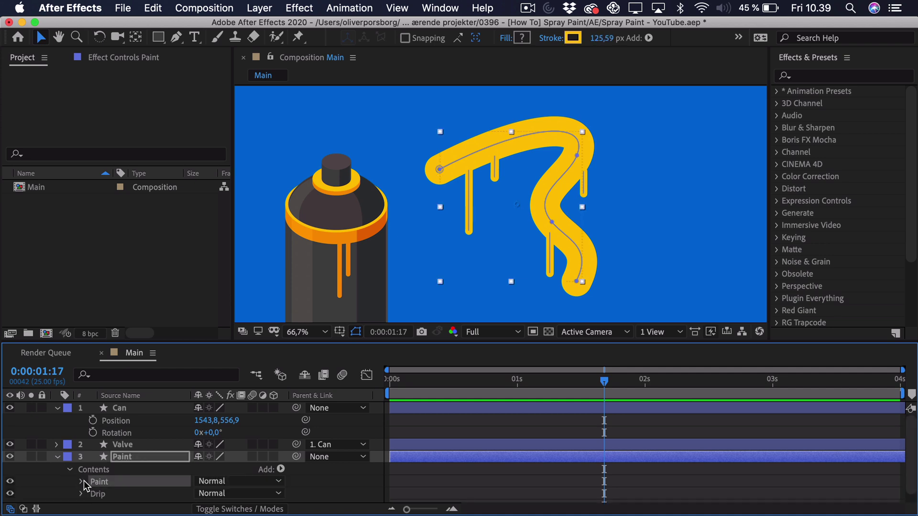
{"action": "left_click", "coordinate": [82, 480]}
{"action": "left_click", "coordinate": [123, 463]}
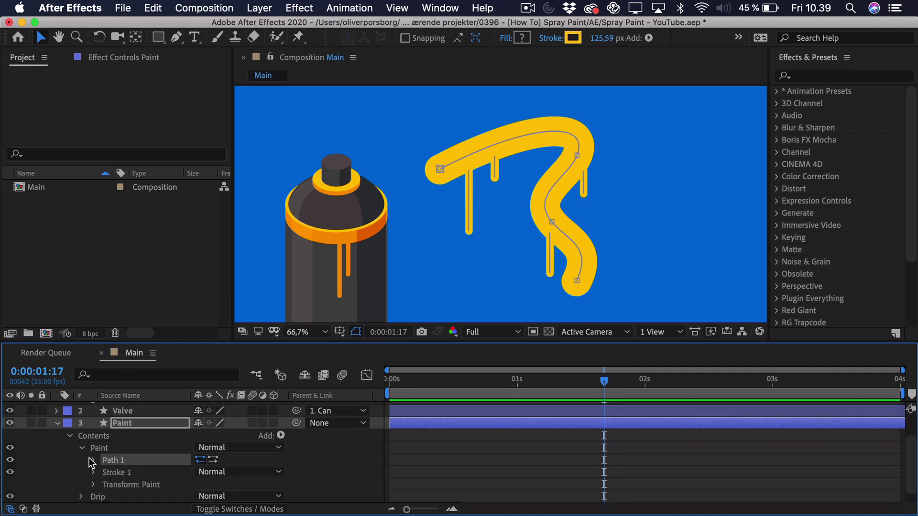
{"action": "left_click", "coordinate": [93, 459]}
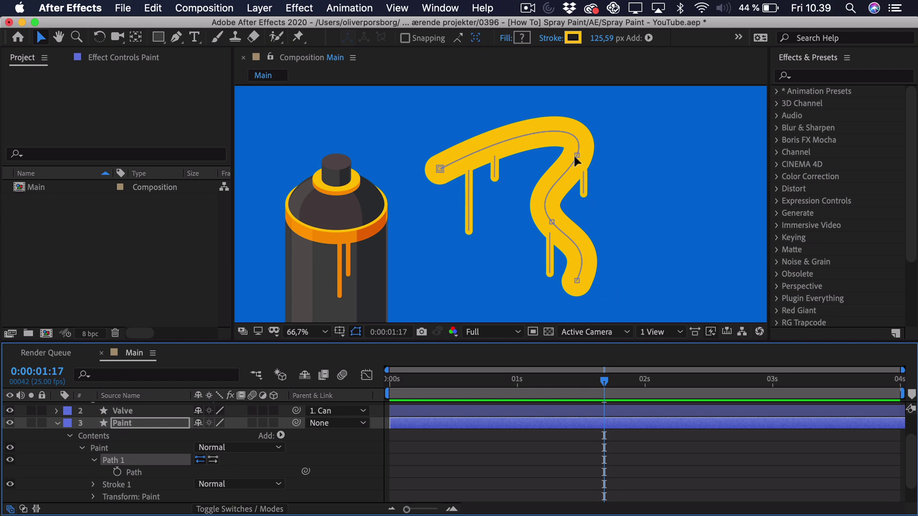
Select the stroke's Path property and copy it with Cmd+C
{"action": "left_click_drag", "start_coordinate": [576, 159], "coordinate": [572, 216]}
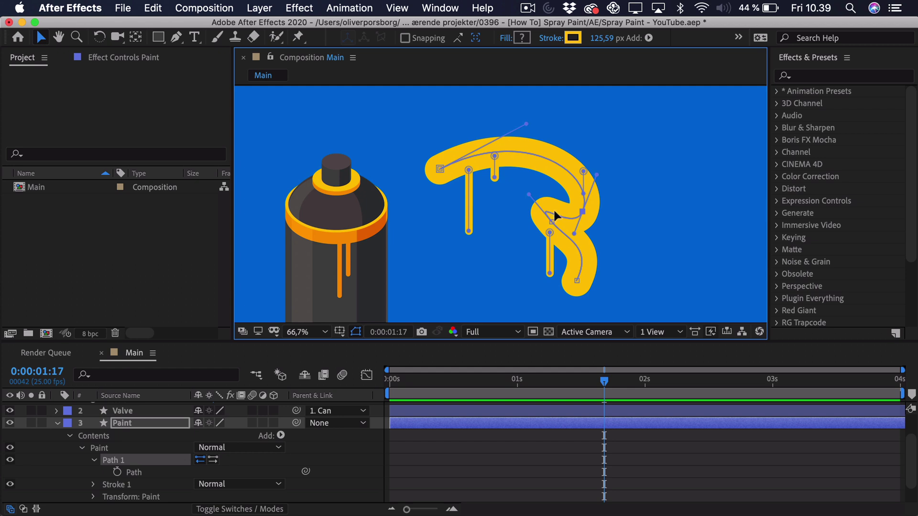
{"action": "key", "text": "super+z"}
{"action": "left_click", "coordinate": [141, 473]}
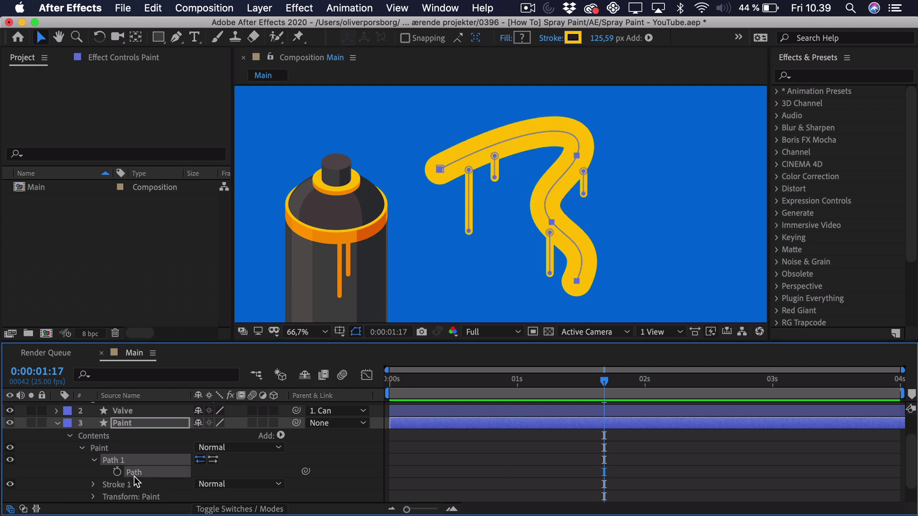
{"action": "key", "text": "super"}
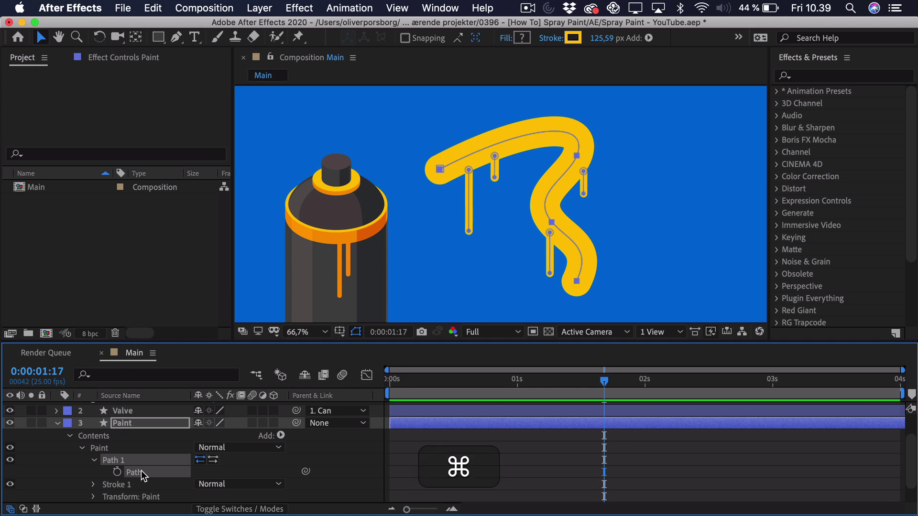
{"action": "key", "text": "super+c"}
{"action": "scroll", "coordinate": [142, 470], "scroll_direction": "up", "scroll_amount": 2}
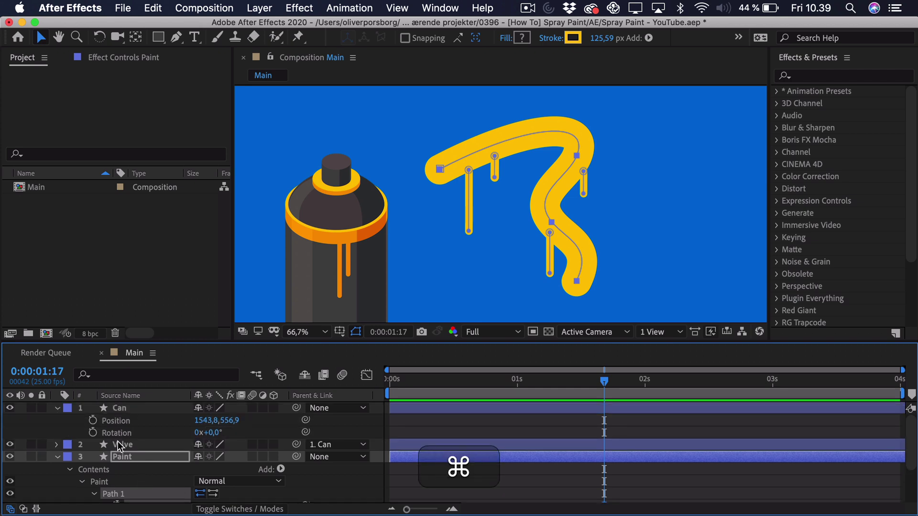
Paste the stroke's path into the Can layer's Position at the start of the timeline
{"action": "left_click", "coordinate": [119, 409]}
{"action": "left_click_drag", "start_coordinate": [422, 385], "coordinate": [321, 388]}
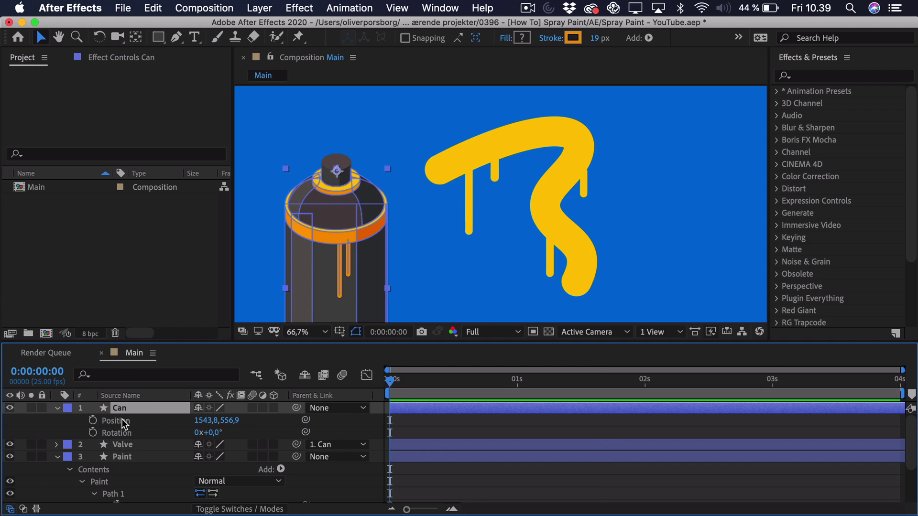
{"action": "key", "text": "p"}
{"action": "key", "text": "p"}
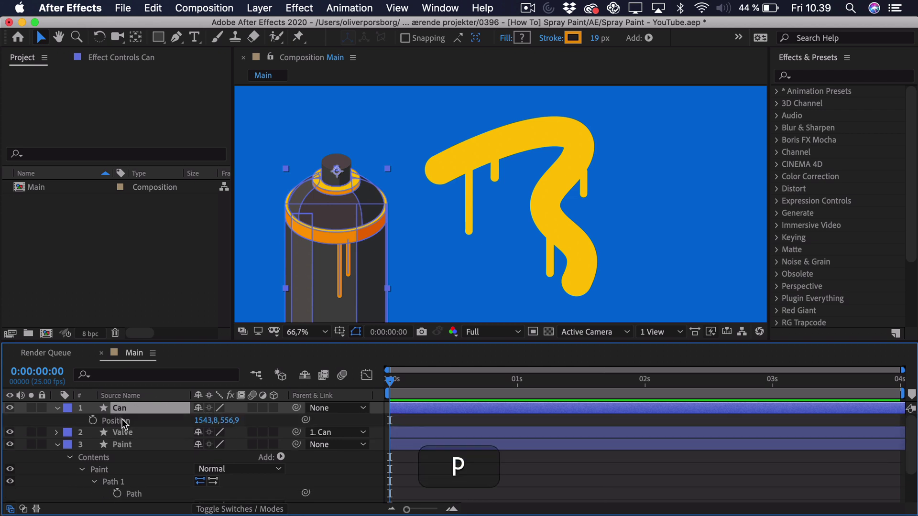
{"action": "left_click", "coordinate": [115, 421]}
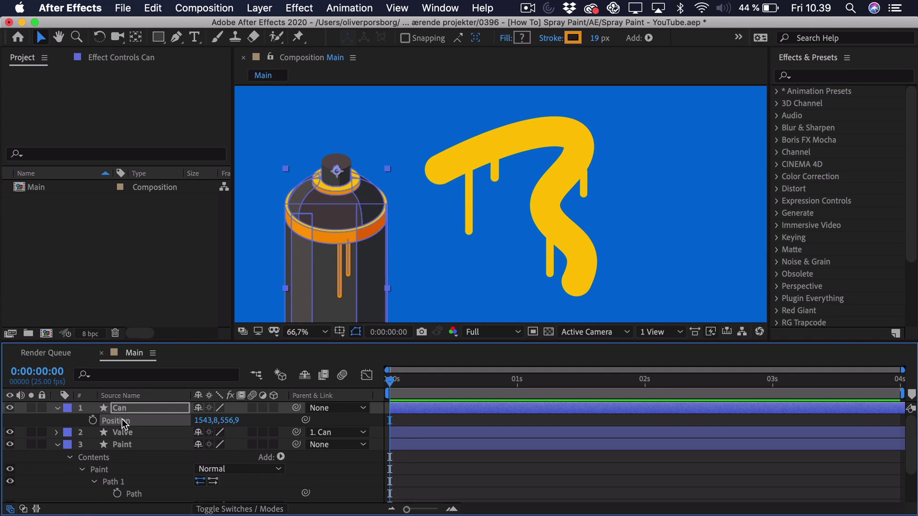
{"action": "key", "text": "super"}
{"action": "key", "text": "super+v"}
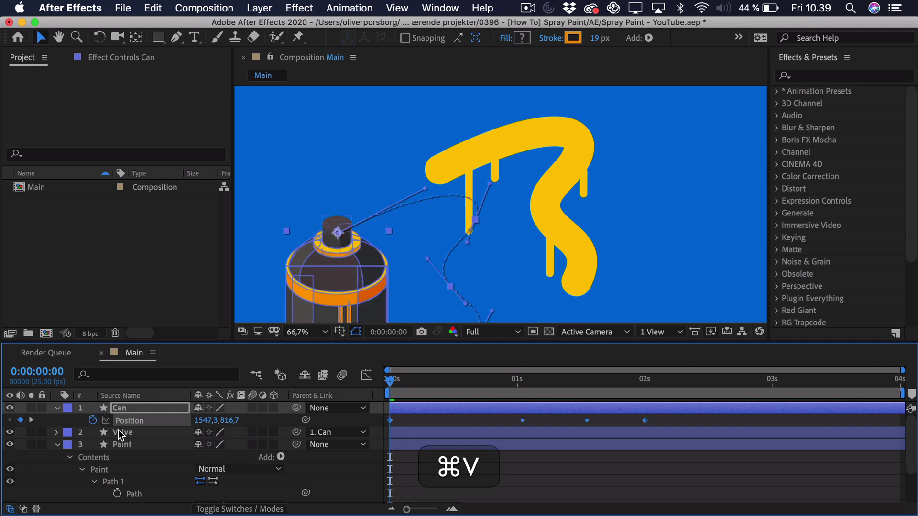
Shift the can and its motion path up-right, then marquee-select all its Position keyframes
{"action": "key", "text": "comma"}
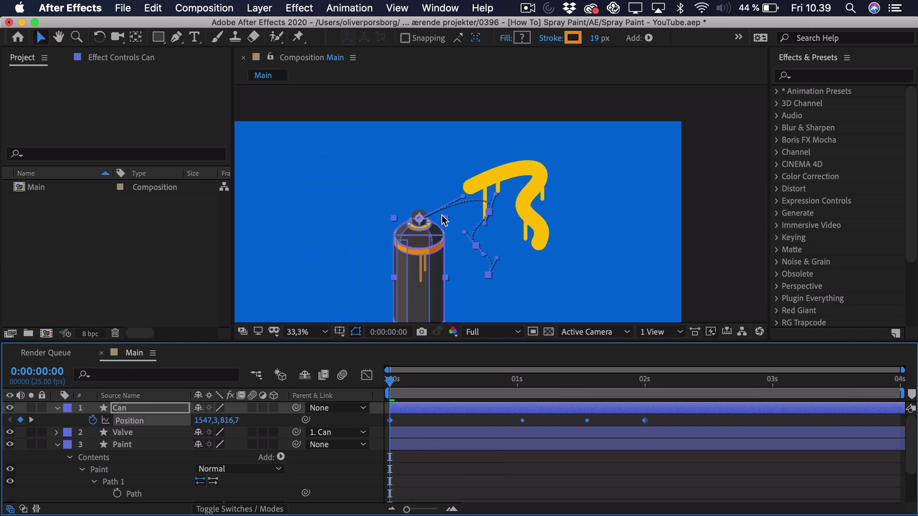
{"action": "key", "text": "period"}
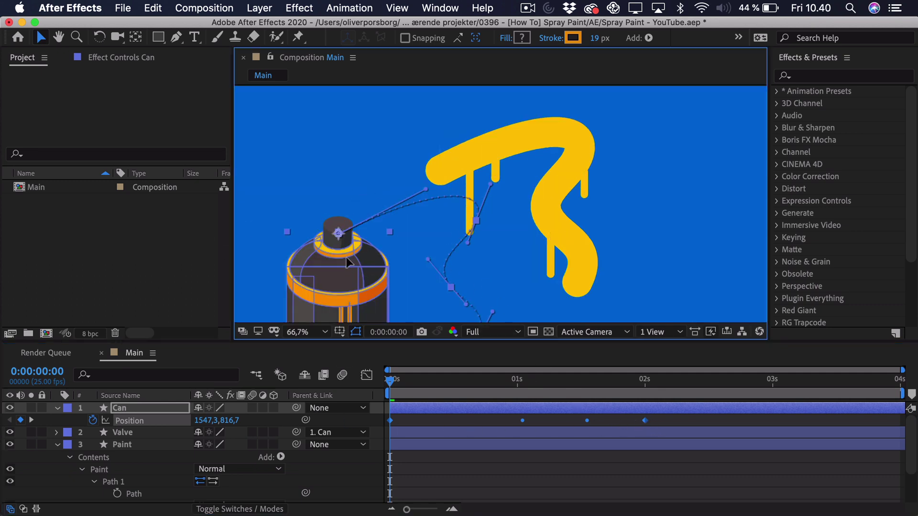
{"action": "left_click_drag", "start_coordinate": [348, 261], "coordinate": [446, 197]}
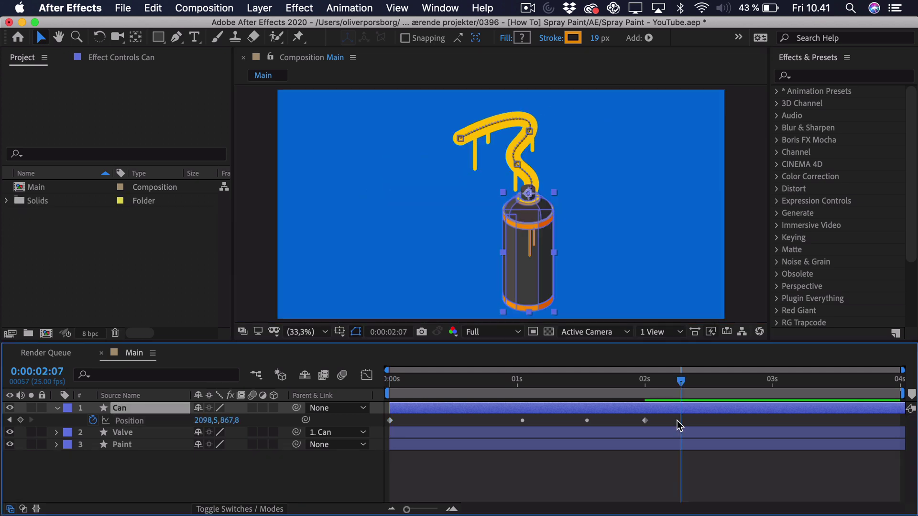
{"action": "left_click_drag", "start_coordinate": [677, 420], "coordinate": [326, 420]}
{"action": "key", "text": "F9"}
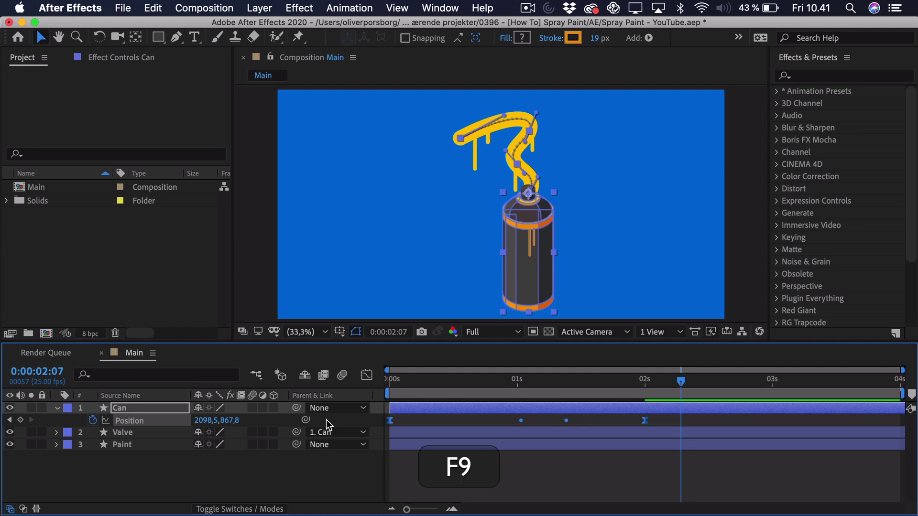
{"action": "left_click", "coordinate": [532, 469]}
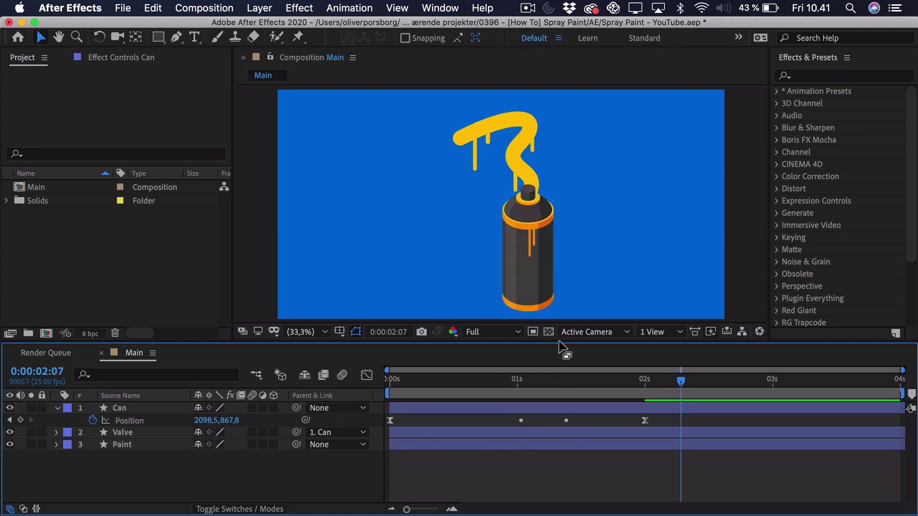
{"action": "key", "text": "period"}
{"action": "left_click", "coordinate": [118, 422]}
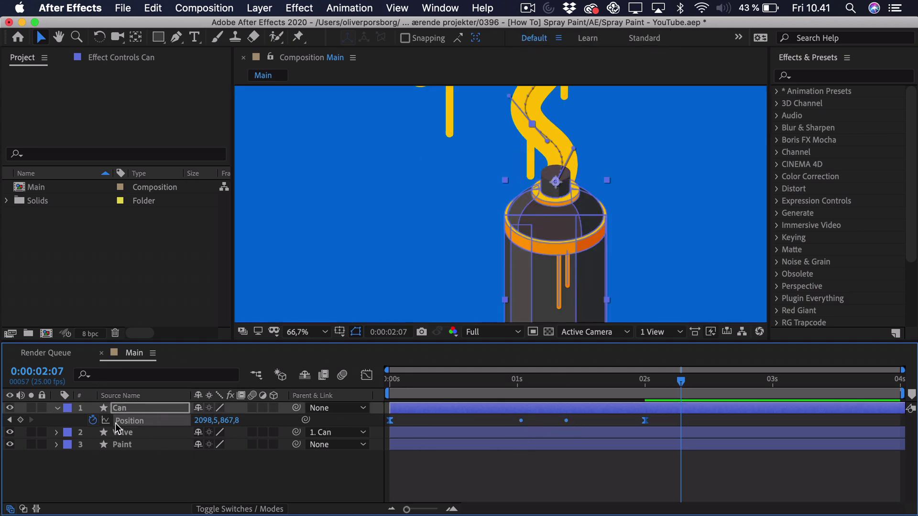
{"action": "key", "text": "space"}
{"action": "left_click_drag", "start_coordinate": [526, 191], "coordinate": [538, 241]}
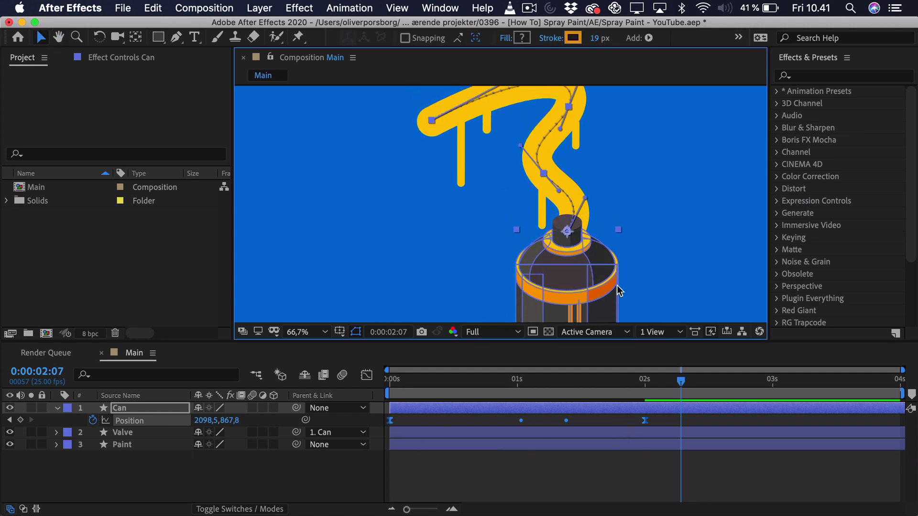
{"action": "left_click_drag", "start_coordinate": [590, 419], "coordinate": [492, 421]}
{"action": "key", "text": "backslash"}
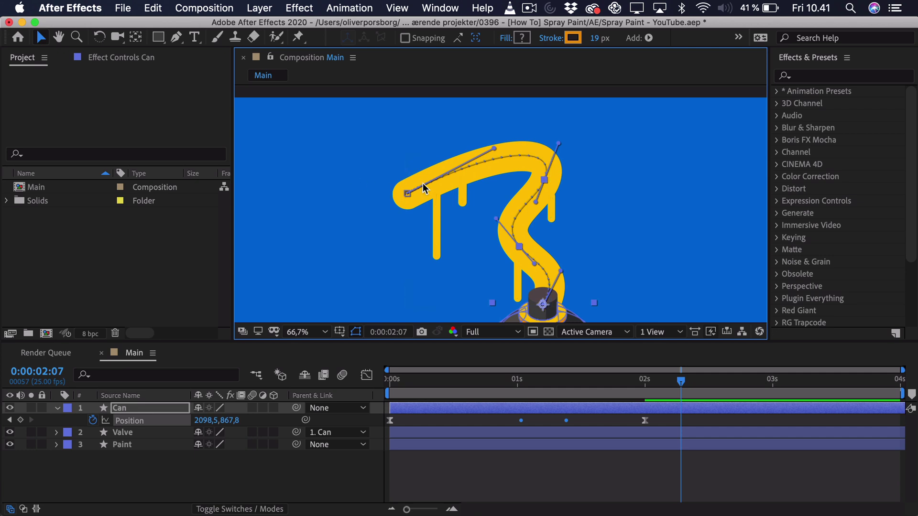
{"action": "left_click", "coordinate": [647, 424]}
{"action": "left_click", "coordinate": [390, 420]}
{"action": "left_click_drag", "start_coordinate": [616, 423], "coordinate": [493, 435]}
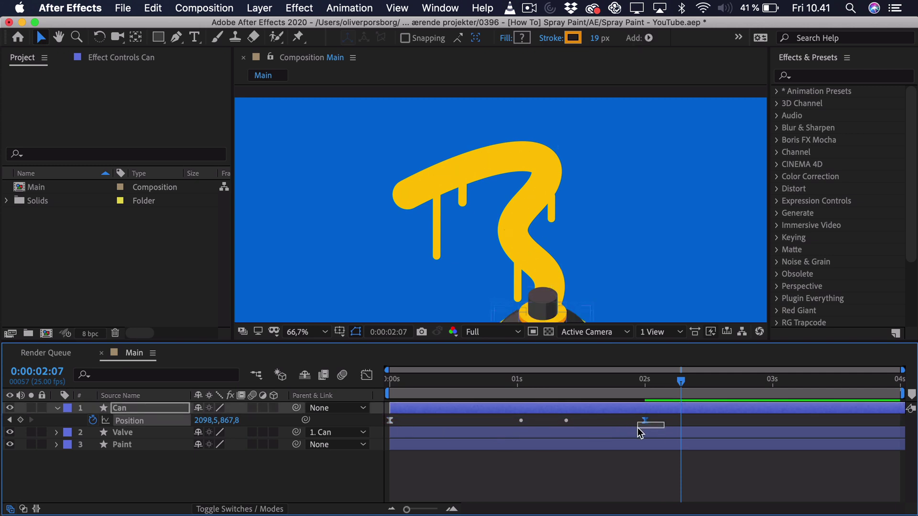
In the speed graph, set the last Position keyframe's influence to about 56% and lengthen the first's
{"action": "left_click", "coordinate": [645, 420]}
{"action": "left_click", "coordinate": [366, 375]}
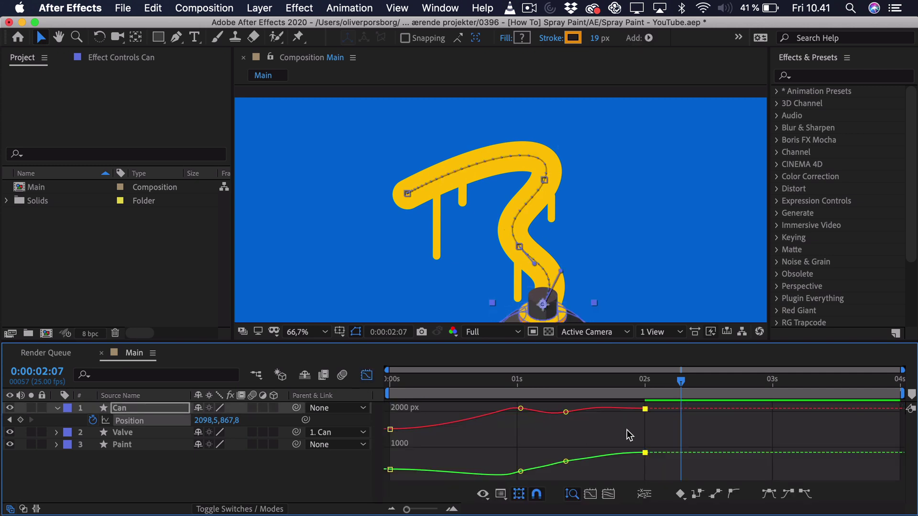
{"action": "left_click", "coordinate": [484, 494]}
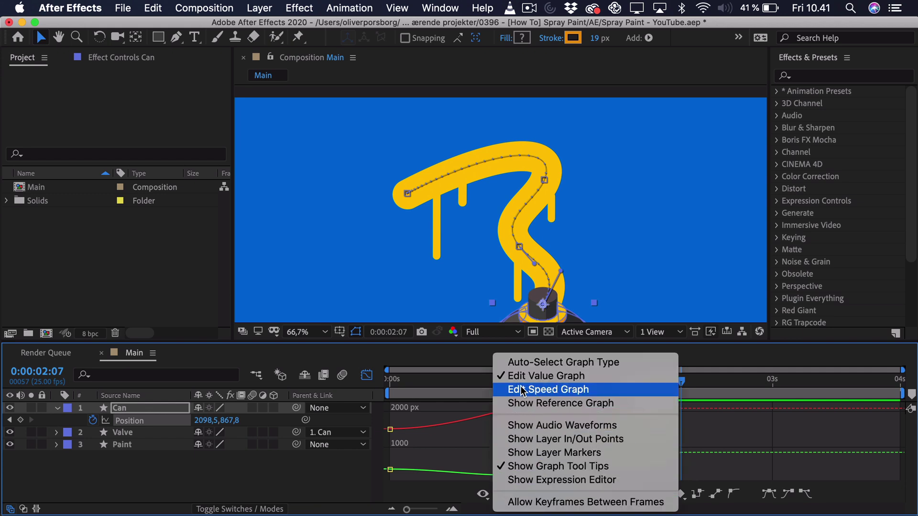
{"action": "left_click", "coordinate": [529, 389]}
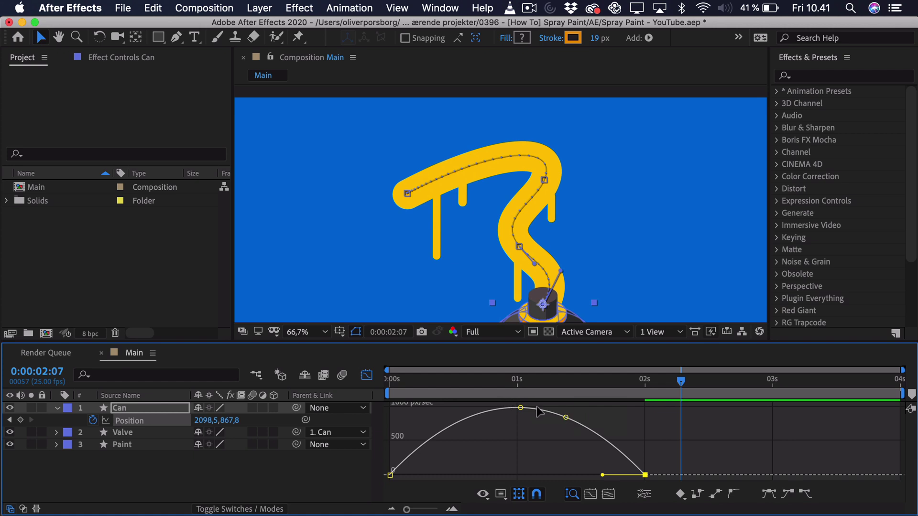
{"action": "left_click_drag", "start_coordinate": [602, 475], "coordinate": [572, 475]}
{"action": "key", "text": "super+z"}
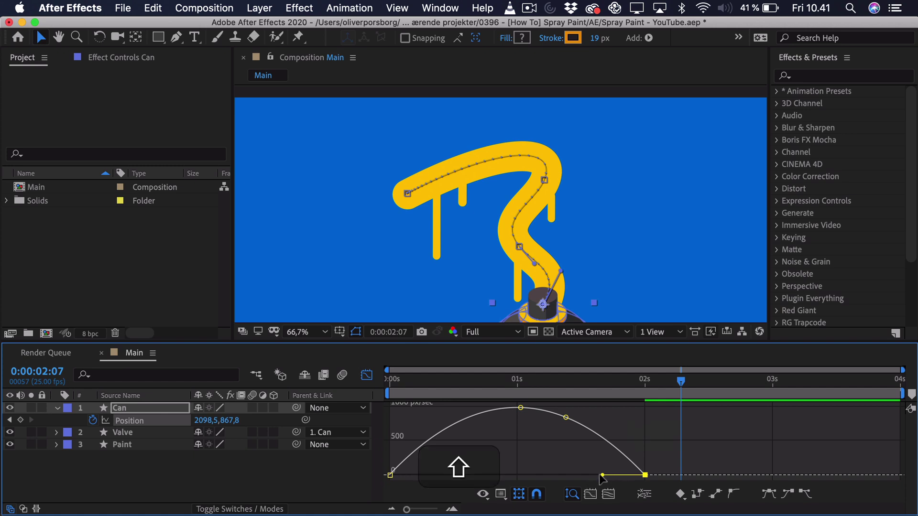
{"action": "left_click_drag", "start_coordinate": [603, 474], "coordinate": [572, 476]}
{"action": "left_click", "coordinate": [390, 475]}
{"action": "left_click_drag", "start_coordinate": [431, 476], "coordinate": [466, 475]}
Move the final Position keyframe earlier so the can's move ends around 1.3 seconds
{"action": "key", "text": "shift+F3"}
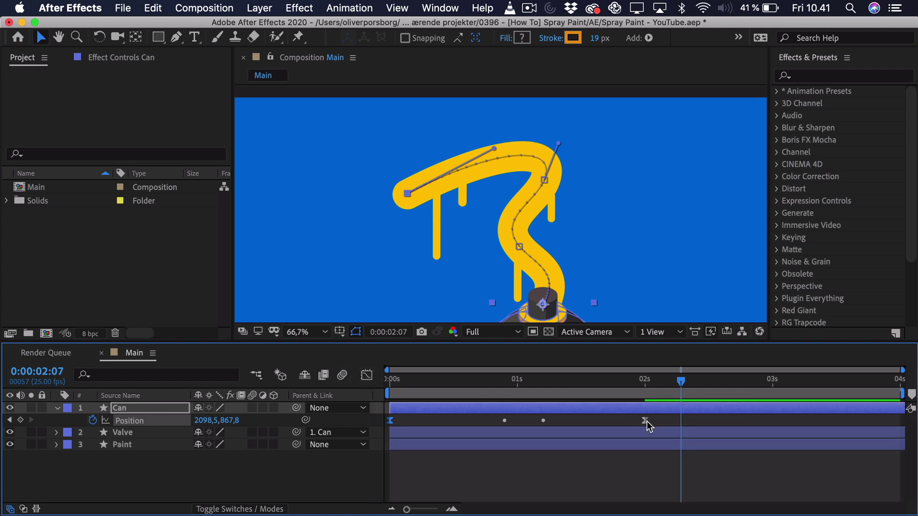
{"action": "left_click_drag", "start_coordinate": [647, 421], "coordinate": [623, 421]}
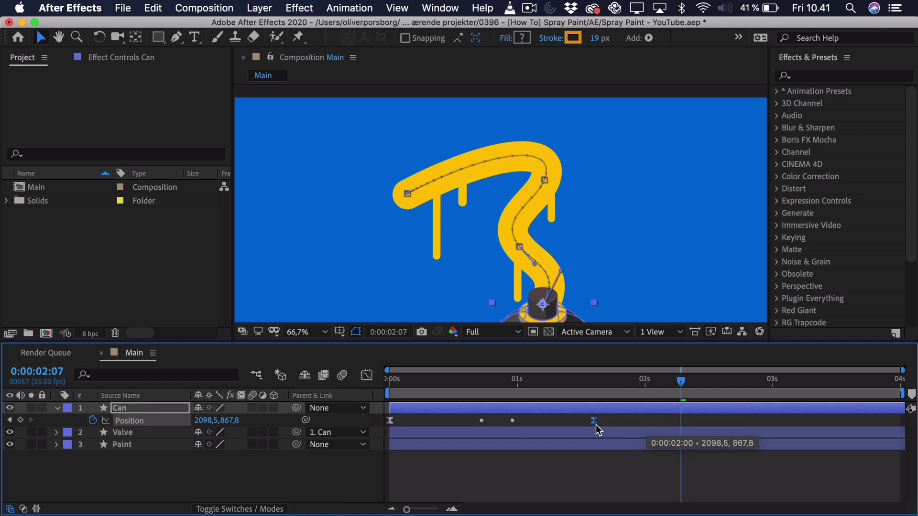
{"action": "left_click_drag", "start_coordinate": [555, 427], "coordinate": [560, 426]}
{"action": "scroll", "coordinate": [514, 208], "scroll_direction": "down", "scroll_amount": 2}
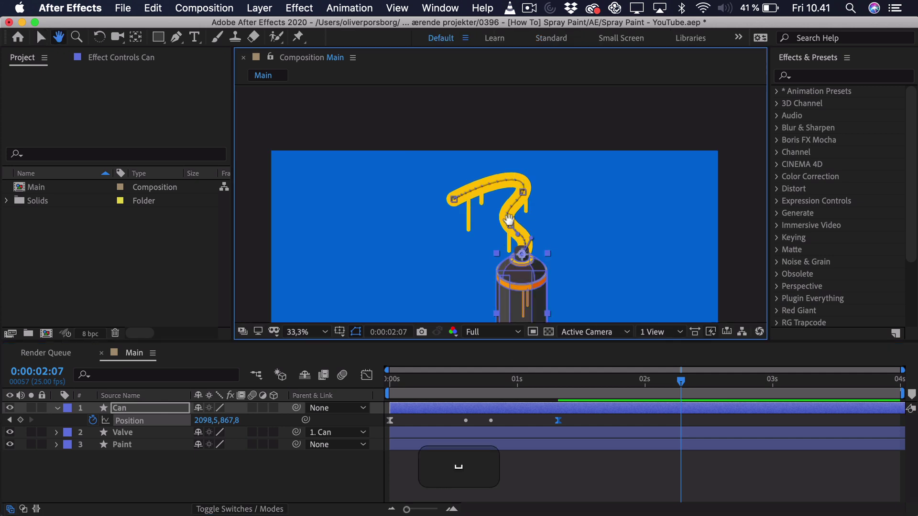
{"action": "left_click_drag", "start_coordinate": [514, 235], "coordinate": [512, 199]}
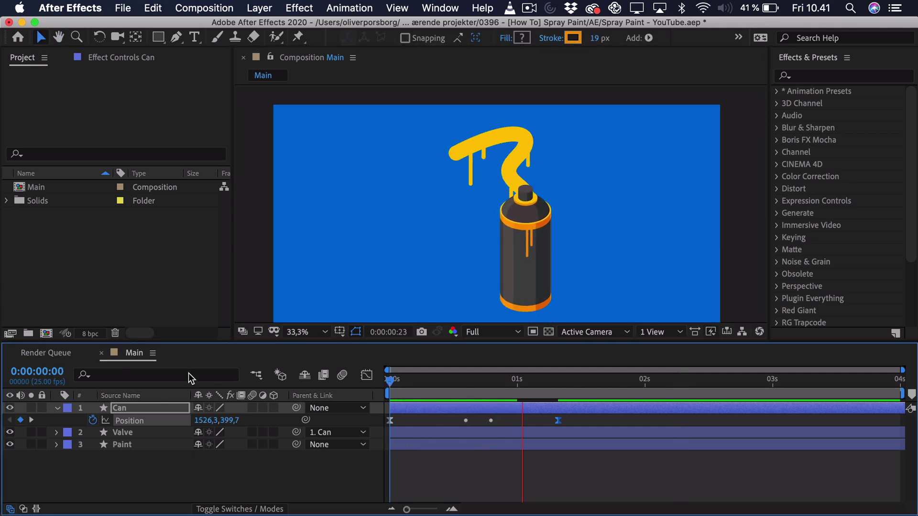
Preview the can's movement and return to the start of the animation
{"action": "key", "text": "space"}
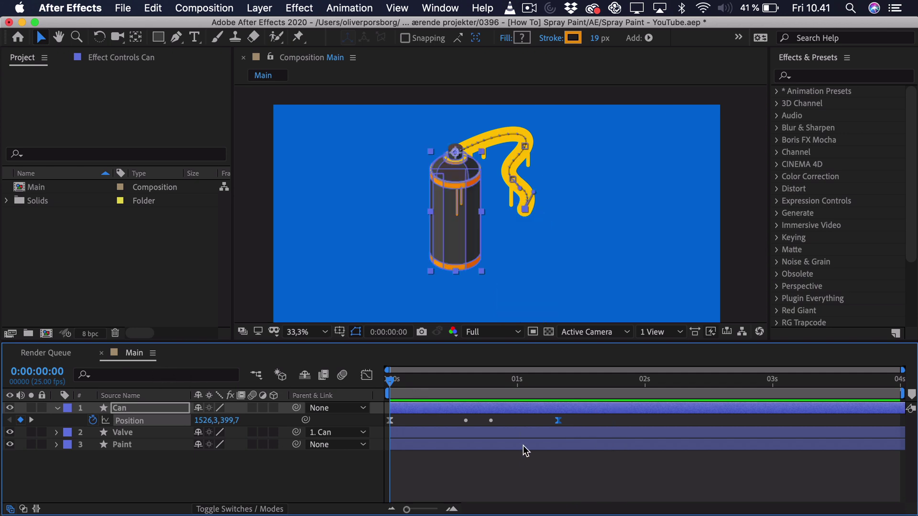
{"action": "left_click", "coordinate": [443, 420]}
{"action": "left_click", "coordinate": [421, 409]}
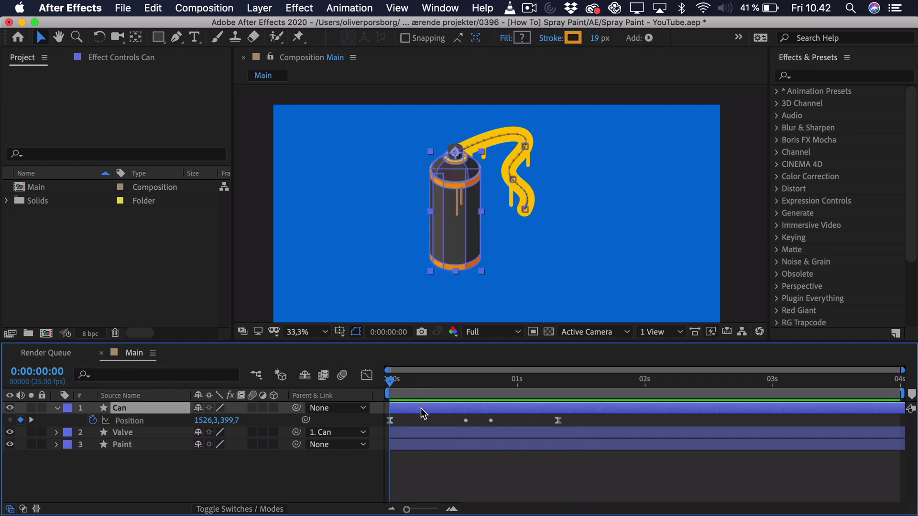
{"action": "key", "text": "space"}
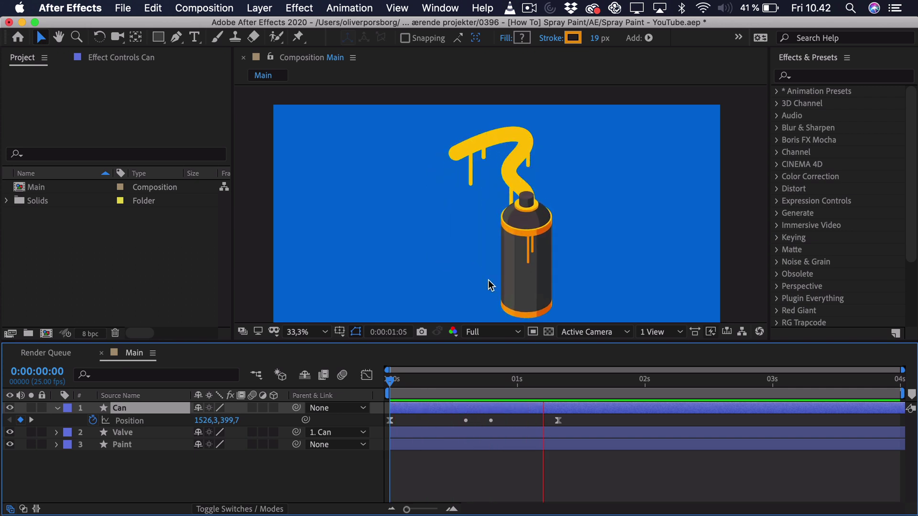
{"action": "key", "text": "space"}
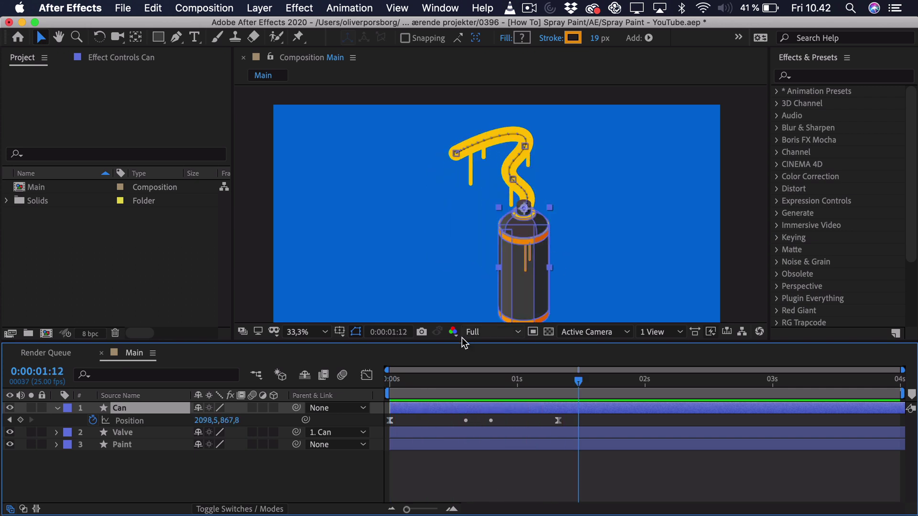
{"action": "left_click_drag", "start_coordinate": [425, 380], "coordinate": [343, 380]}
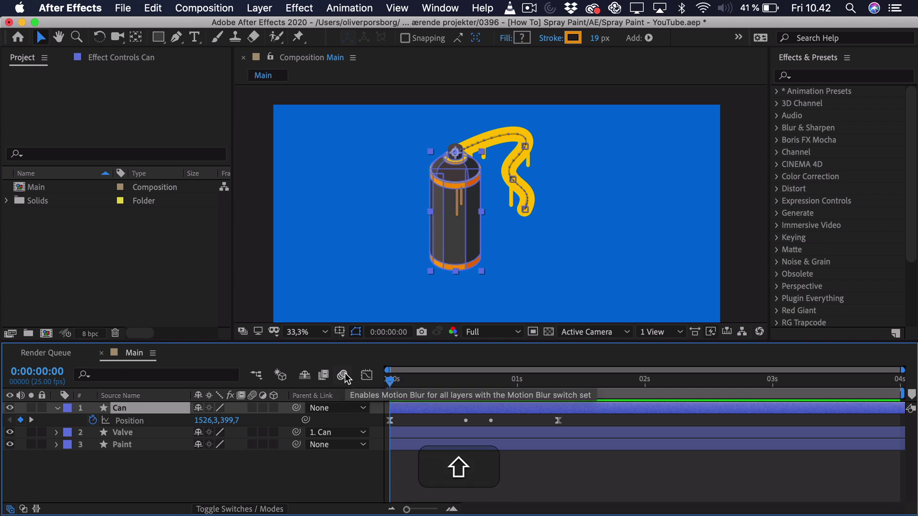
Keyframe the can's Rotation at about -12° at 0:00 and 0° at 0:15
{"action": "key", "text": "shift+r"}
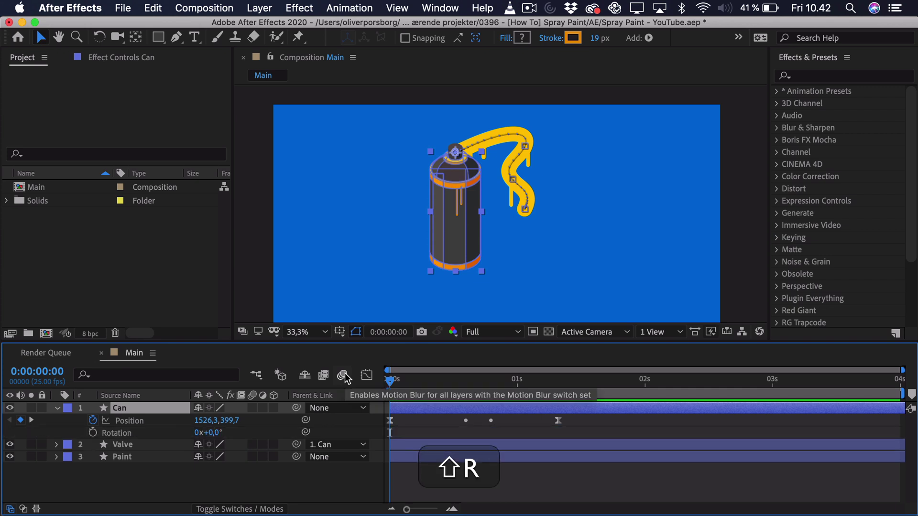
{"action": "left_click", "coordinate": [93, 433]}
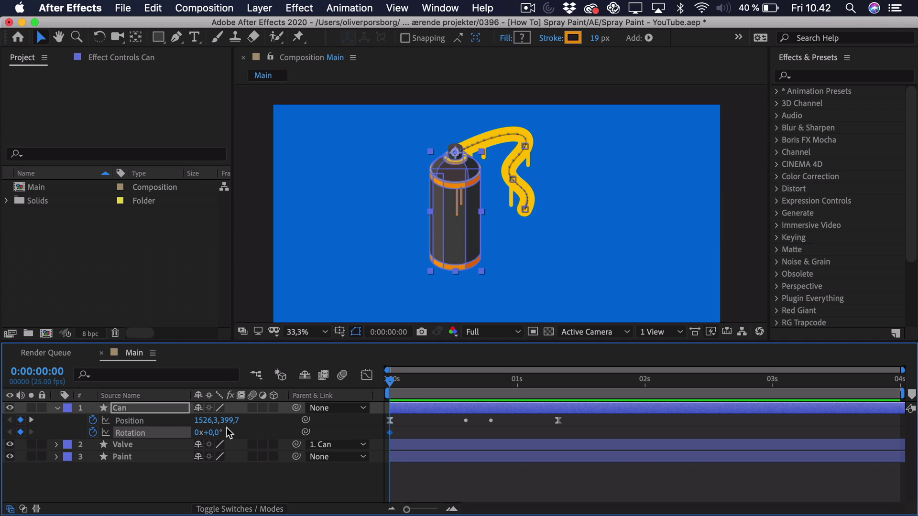
{"action": "scroll", "coordinate": [474, 218], "scroll_direction": "down", "scroll_amount": 1}
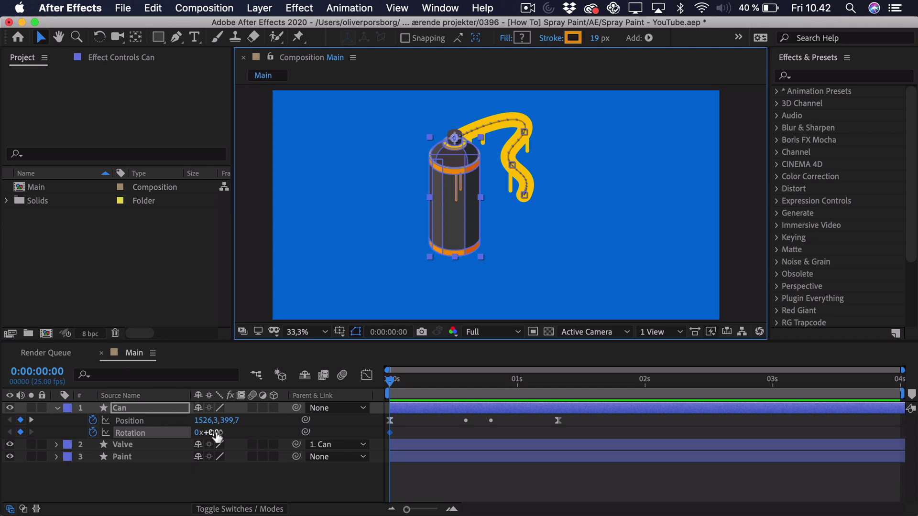
{"action": "left_click_drag", "start_coordinate": [216, 434], "coordinate": [208, 433]}
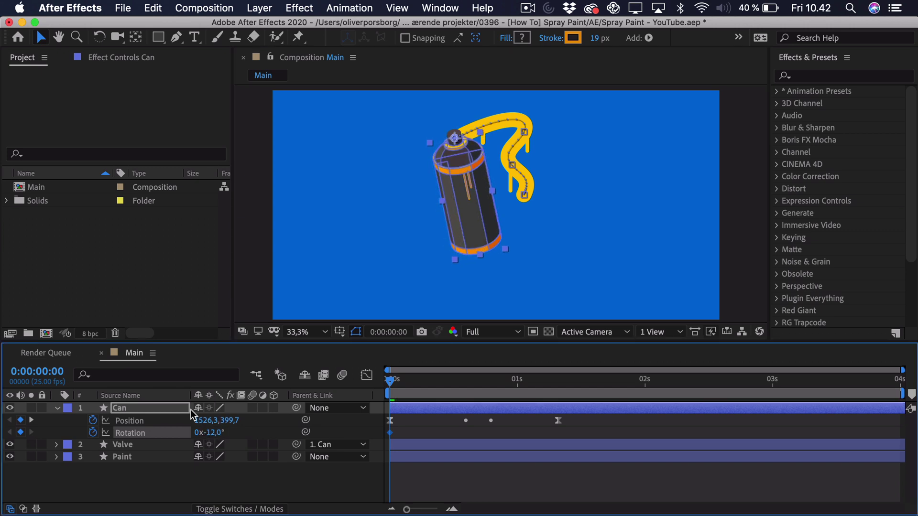
{"action": "left_click_drag", "start_coordinate": [427, 377], "coordinate": [467, 388]}
{"action": "scroll", "coordinate": [506, 194], "scroll_direction": "up", "scroll_amount": 2}
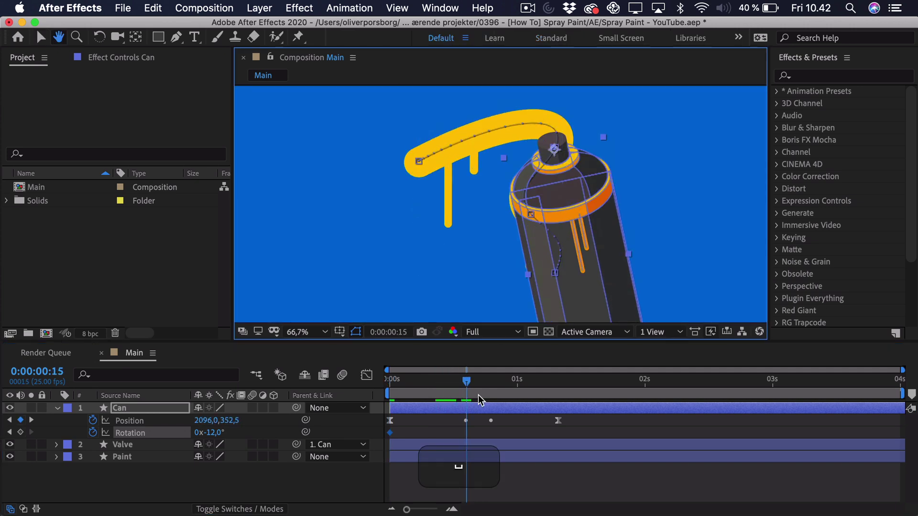
{"action": "left_click", "coordinate": [219, 434]}
{"action": "type", "text": "0"}
{"action": "key", "text": "Return"}
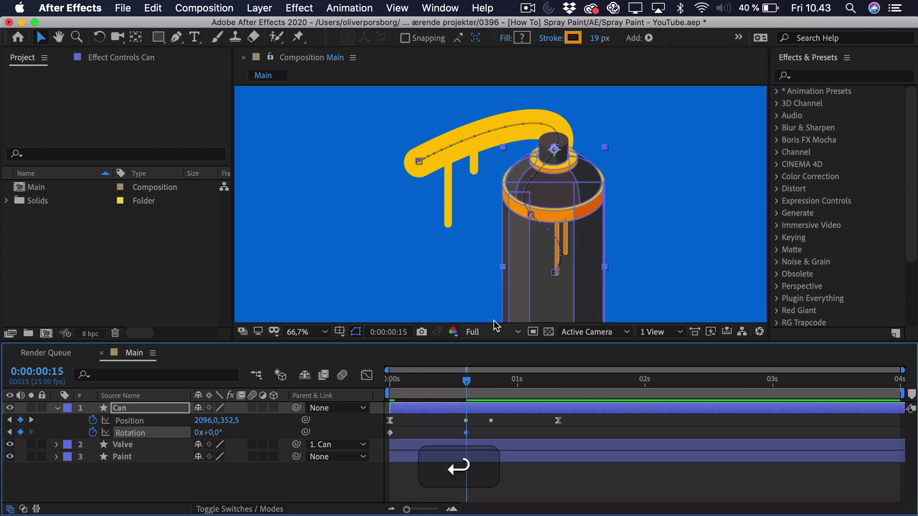
Add Rotation keyframes of about -11° near 0:19 and +6° at 1:07
{"action": "scroll", "coordinate": [502, 282], "scroll_direction": "down", "scroll_amount": 2}
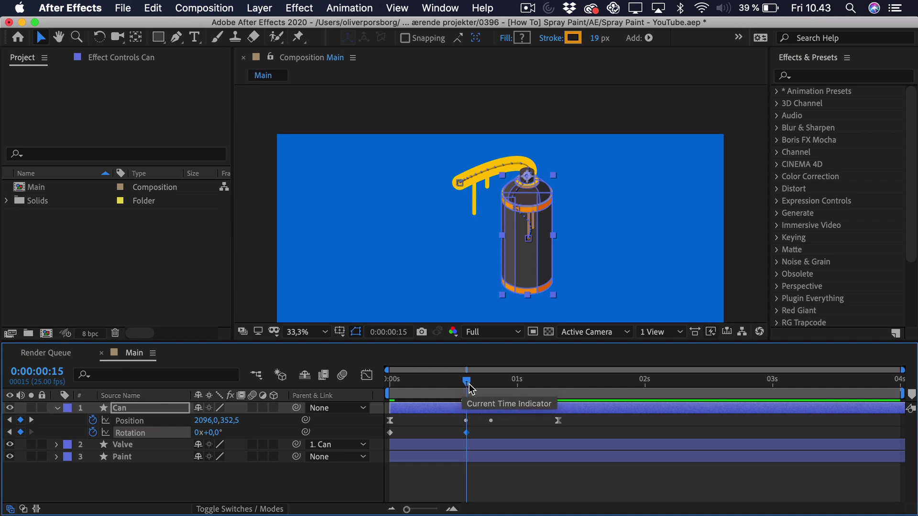
{"action": "left_click_drag", "start_coordinate": [467, 381], "coordinate": [492, 382]}
{"action": "left_click_drag", "start_coordinate": [216, 433], "coordinate": [211, 439]}
{"action": "left_click_drag", "start_coordinate": [539, 380], "coordinate": [555, 382]}
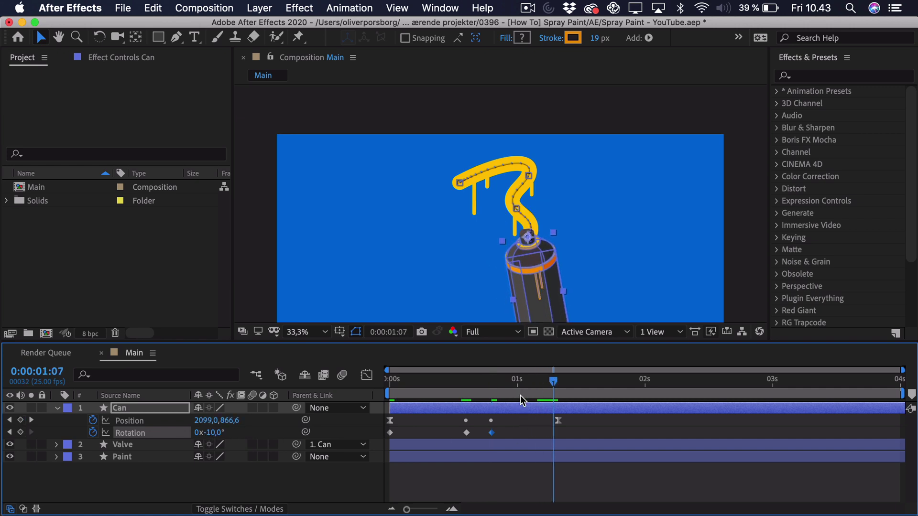
{"action": "left_click_drag", "start_coordinate": [215, 437], "coordinate": [227, 439]}
Align the last Rotation keyframe with the final Position keyframe, apply Easy Ease, and preview
{"action": "left_click_drag", "start_coordinate": [553, 433], "coordinate": [349, 447]}
{"action": "key", "text": "F9"}
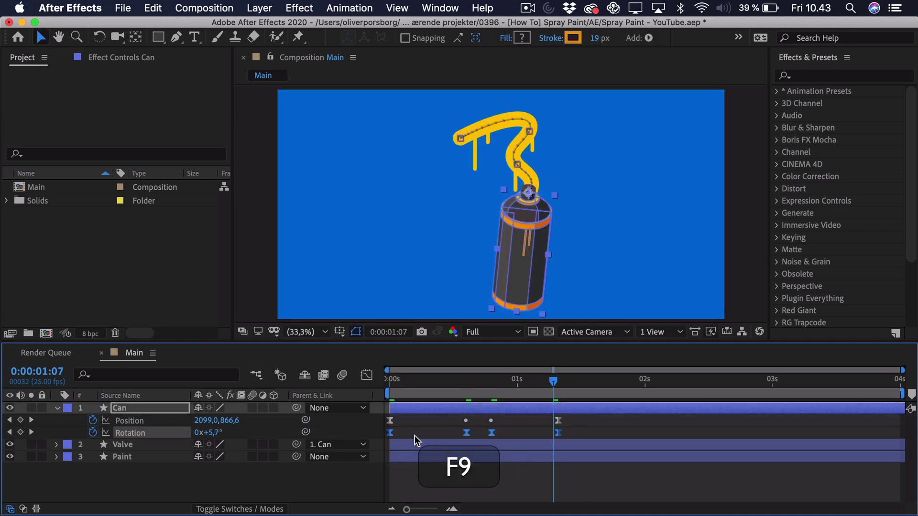
{"action": "key", "text": "Home"}
{"action": "key", "text": "space"}
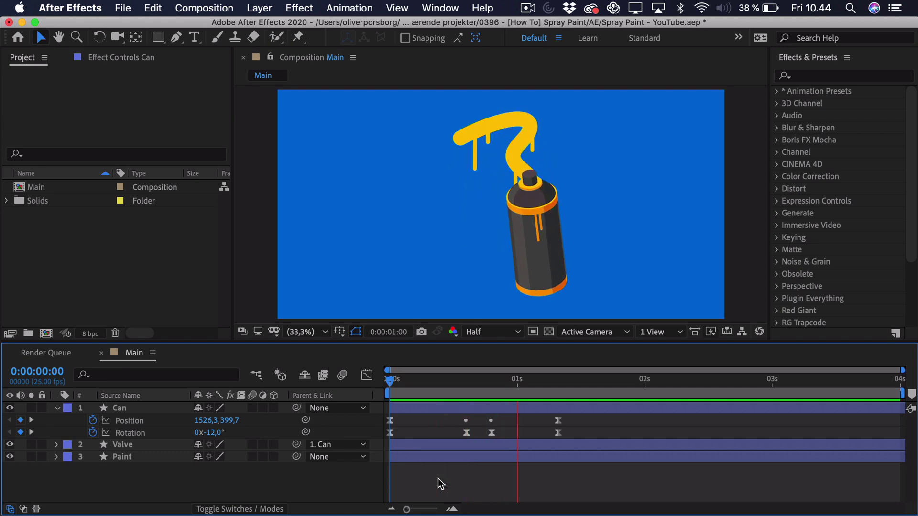
{"action": "key", "text": "space"}
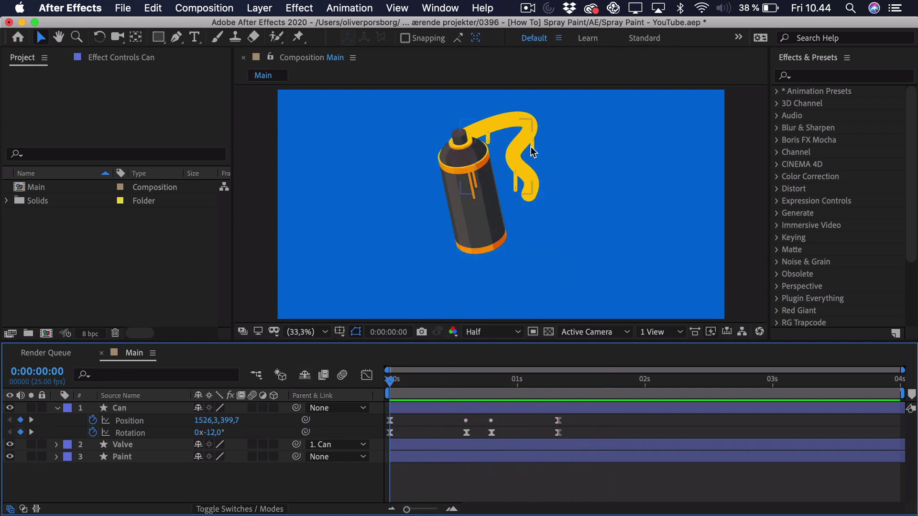
Add a Trim Paths operation to the Paint layer's shape group
{"action": "left_click", "coordinate": [524, 148]}
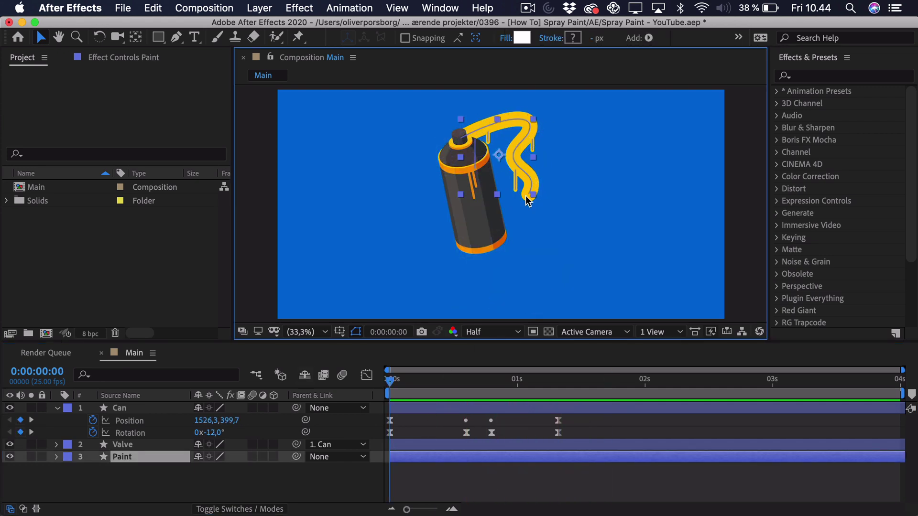
{"action": "left_click", "coordinate": [56, 457]}
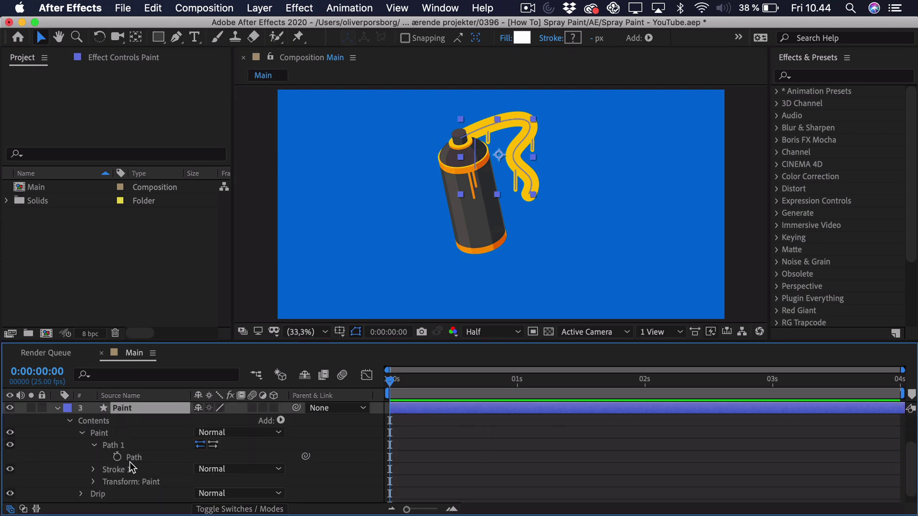
{"action": "left_click", "coordinate": [84, 432]}
{"action": "left_click", "coordinate": [96, 473]}
{"action": "scroll", "coordinate": [485, 173], "scroll_direction": "up", "scroll_amount": 2}
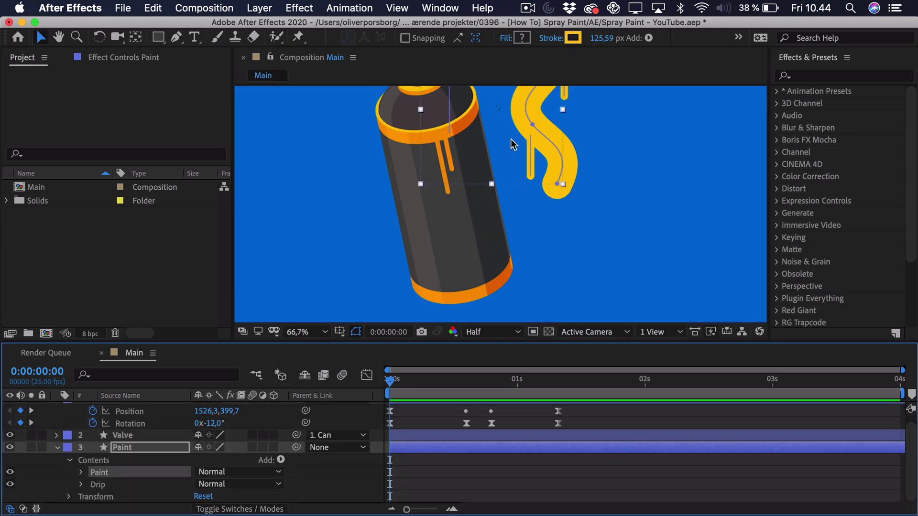
{"action": "scroll", "coordinate": [511, 137], "scroll_direction": "up", "scroll_amount": 2}
{"action": "left_click", "coordinate": [280, 460]}
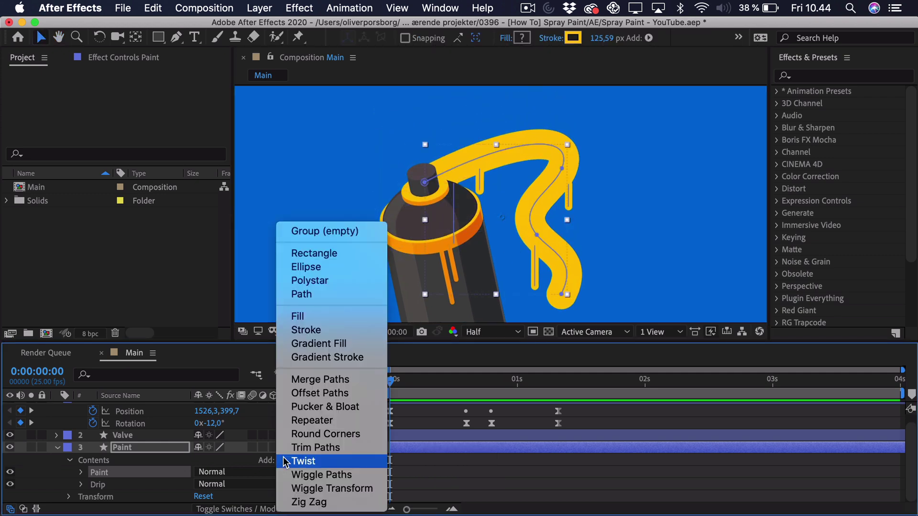
{"action": "left_click", "coordinate": [292, 448]}
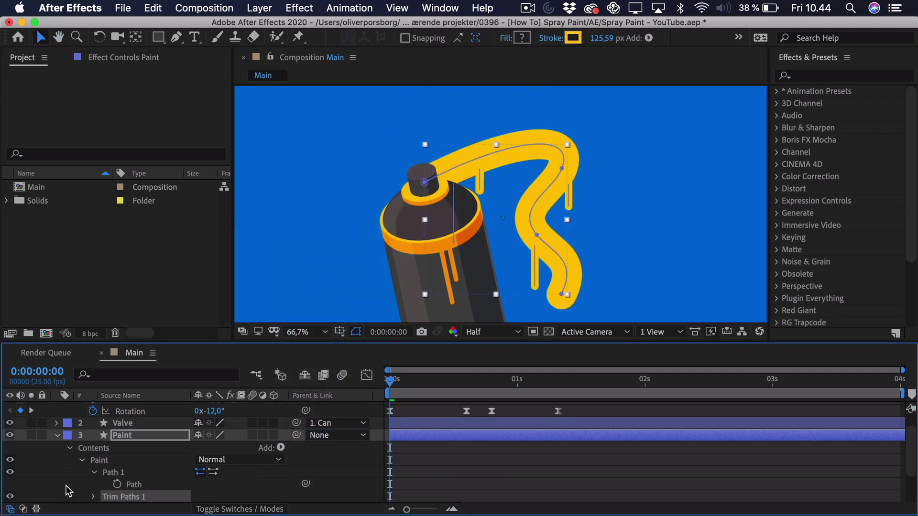
Set Trim Paths End to 0% with a keyframe at 0:00
{"action": "left_click", "coordinate": [93, 497]}
{"action": "scroll", "coordinate": [102, 486], "scroll_direction": "down", "scroll_amount": 2}
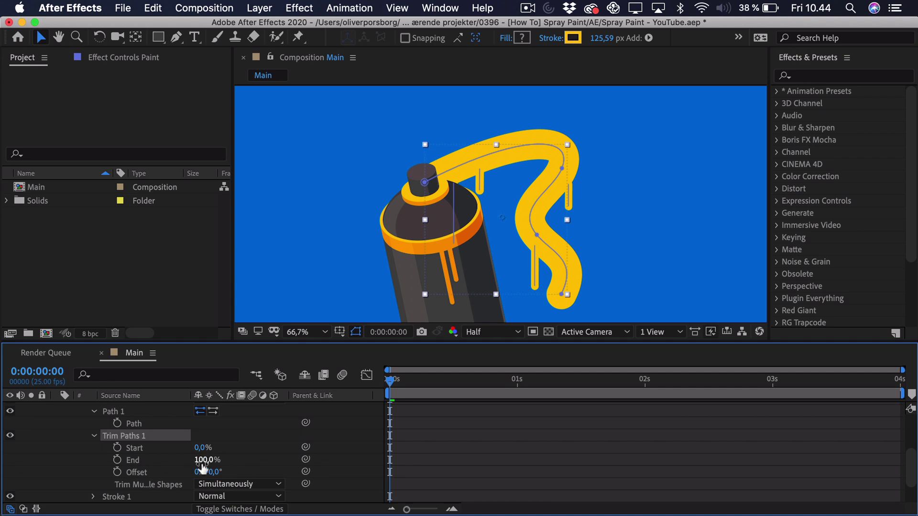
{"action": "left_click_drag", "start_coordinate": [203, 468], "coordinate": [127, 471]}
{"action": "scroll", "coordinate": [478, 419], "scroll_direction": "up", "scroll_amount": 5}
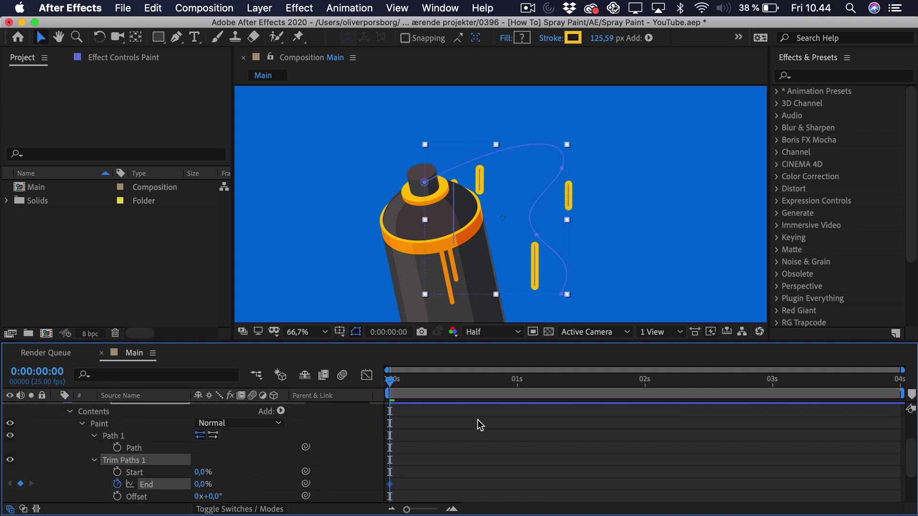
At 1:08, set Trim Paths End to 100% and select both End keyframes
{"action": "left_click_drag", "start_coordinate": [520, 399], "coordinate": [558, 381]}
{"action": "key", "text": "shift+space"}
{"action": "left_click_drag", "start_coordinate": [484, 210], "coordinate": [473, 164]}
{"action": "scroll", "coordinate": [181, 451], "scroll_direction": "down", "scroll_amount": 5}
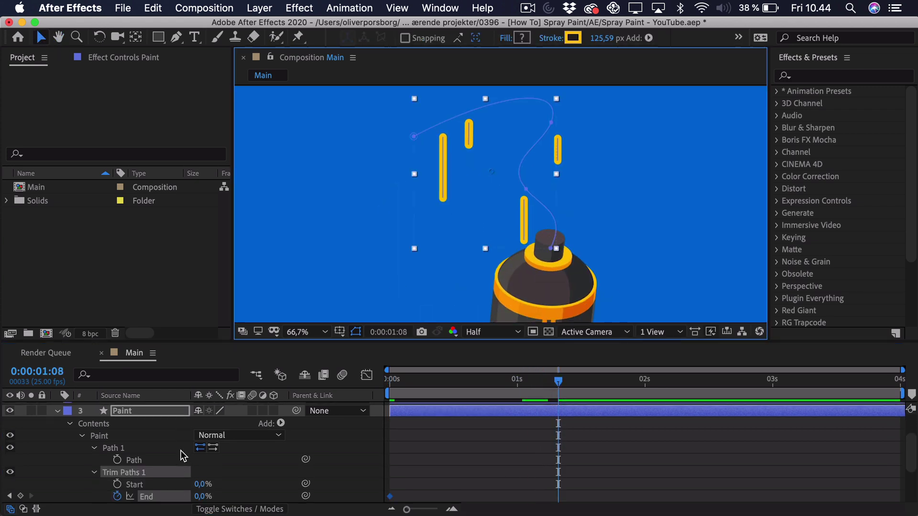
{"action": "left_click_drag", "start_coordinate": [203, 472], "coordinate": [274, 472]}
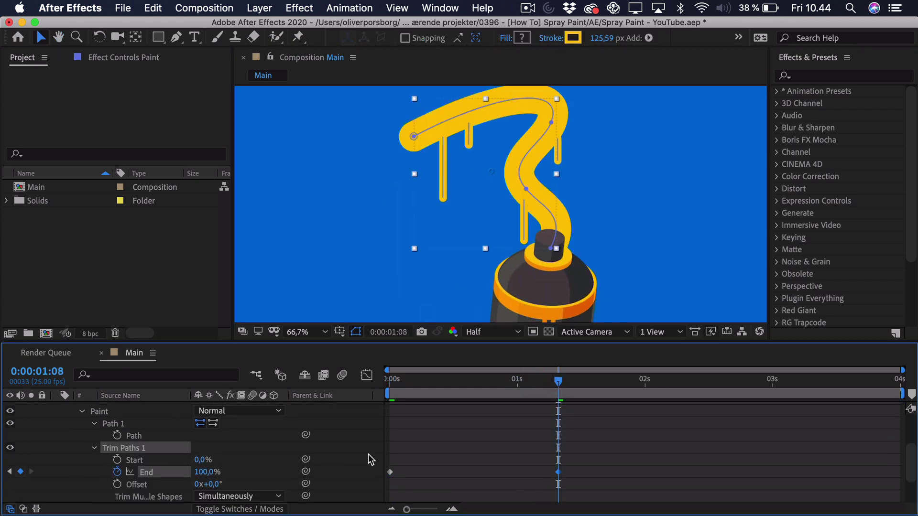
{"action": "scroll", "coordinate": [576, 460], "scroll_direction": "up", "scroll_amount": 5}
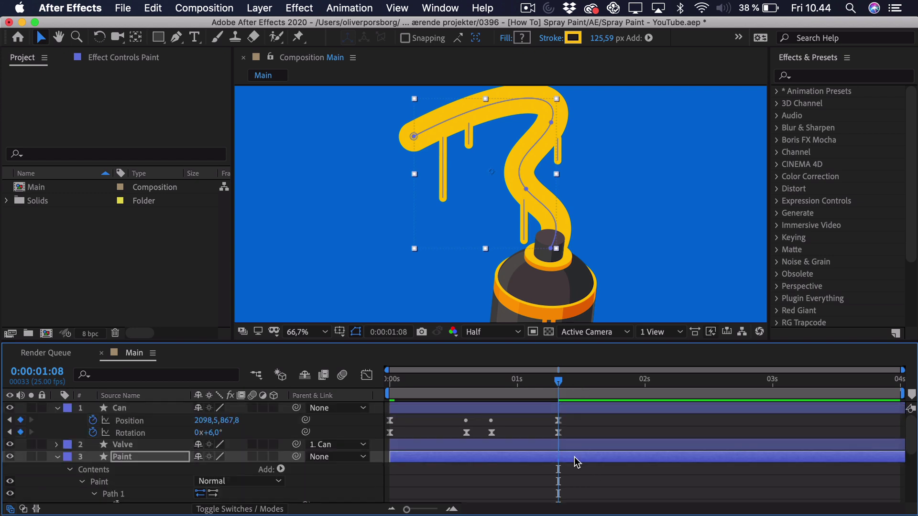
{"action": "left_click", "coordinate": [558, 420]}
{"action": "scroll", "coordinate": [589, 480], "scroll_direction": "down", "scroll_amount": 4}
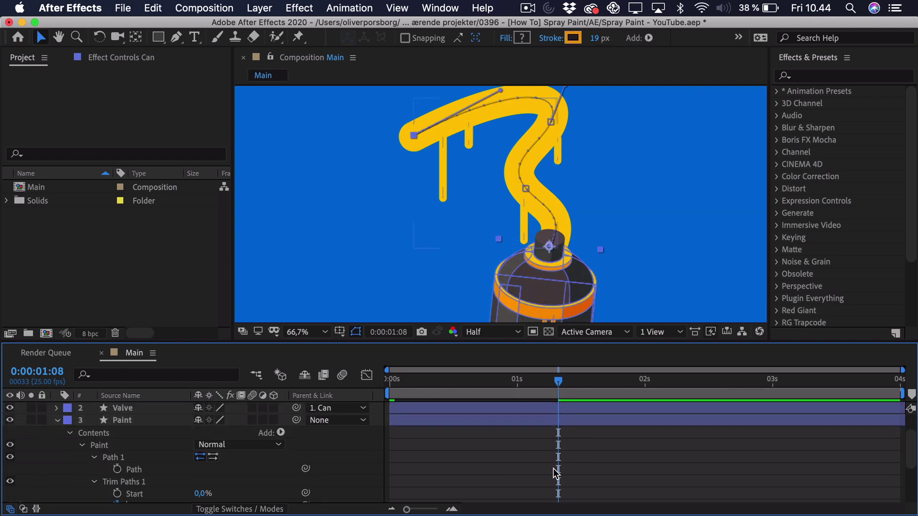
{"action": "left_click_drag", "start_coordinate": [599, 479], "coordinate": [330, 512]}
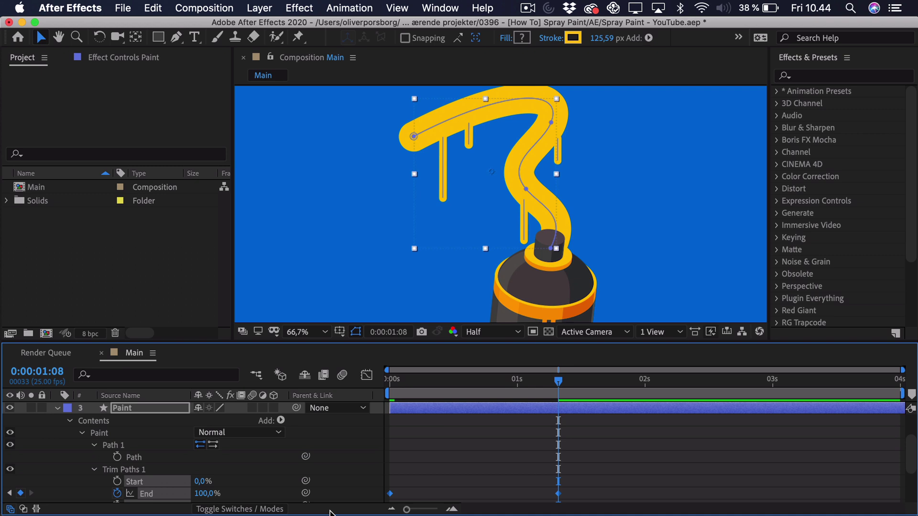
Easy Ease the End keyframes, then set their speed-graph influences to about 54% and 77%
{"action": "key", "text": "F9"}
{"action": "left_click", "coordinate": [363, 378]}
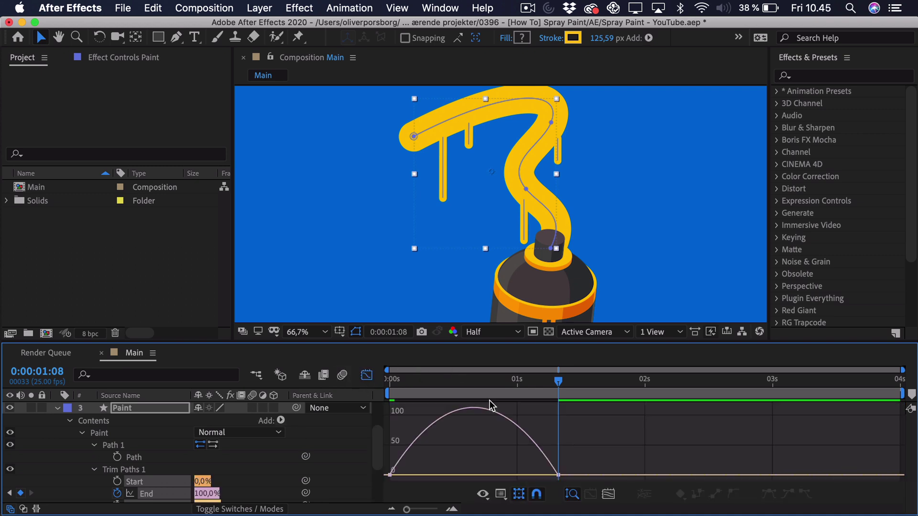
{"action": "key", "text": "shift"}
{"action": "left_click_drag", "start_coordinate": [530, 476], "coordinate": [513, 475]}
{"action": "left_click_drag", "start_coordinate": [381, 452], "coordinate": [421, 479]}
Preview the stroke's draw-on from the start and return the timeline to layer bars
{"action": "left_click", "coordinate": [390, 379]}
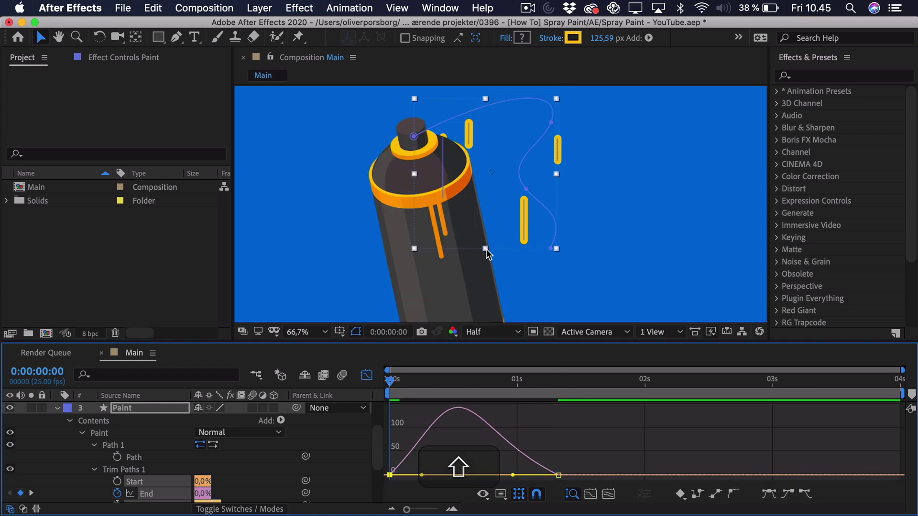
{"action": "scroll", "coordinate": [498, 287], "scroll_direction": "down", "scroll_amount": 2}
{"action": "key", "text": "space"}
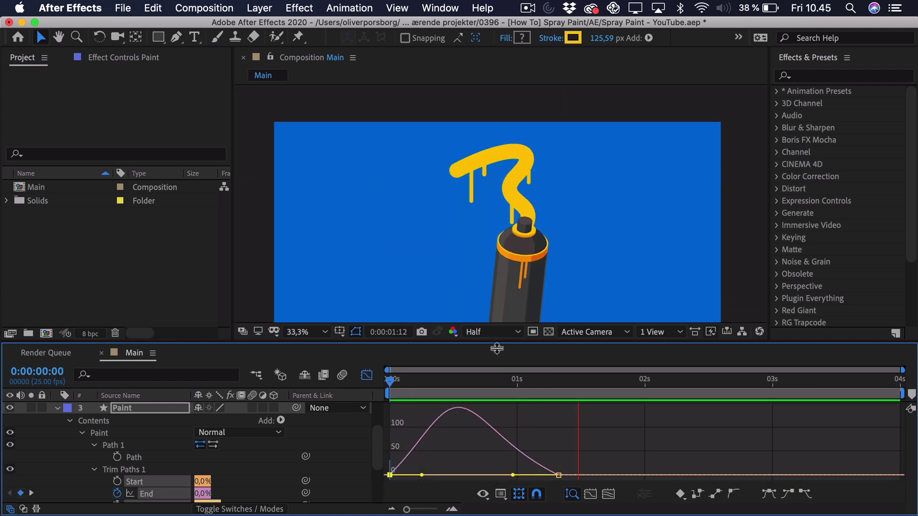
{"action": "scroll", "coordinate": [478, 253], "scroll_direction": "up", "scroll_amount": 2}
{"action": "key", "text": "shift+F3"}
{"action": "left_click", "coordinate": [566, 381]}
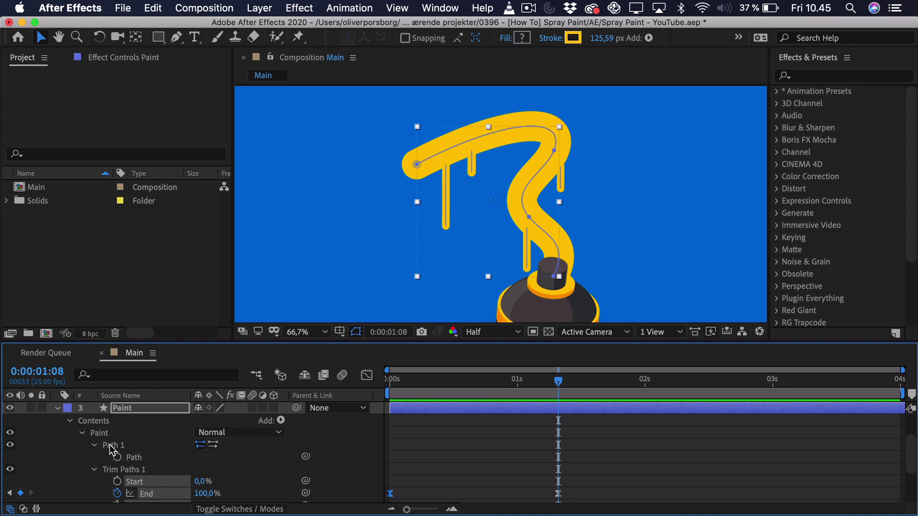
Add a Trim Paths operation to drip sub-group 1 inside the Drip group
{"action": "left_click", "coordinate": [81, 435]}
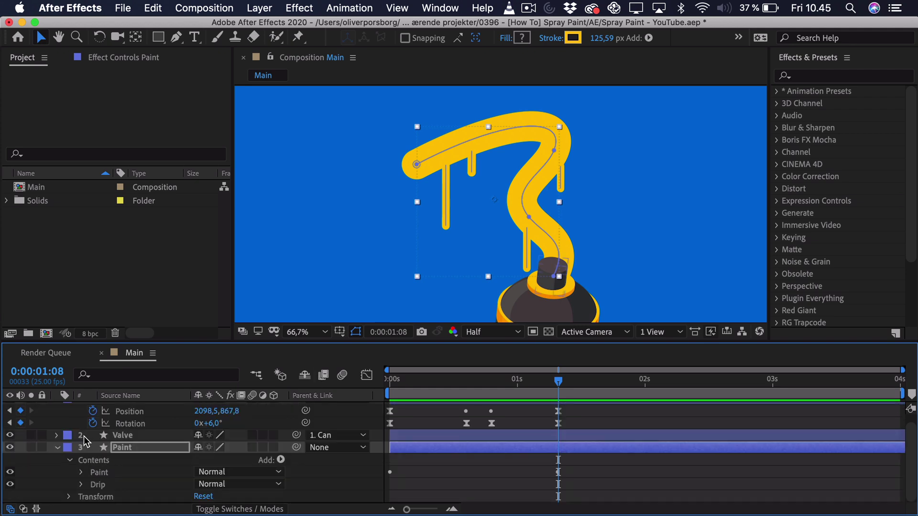
{"action": "left_click", "coordinate": [99, 485]}
{"action": "left_click", "coordinate": [81, 484]}
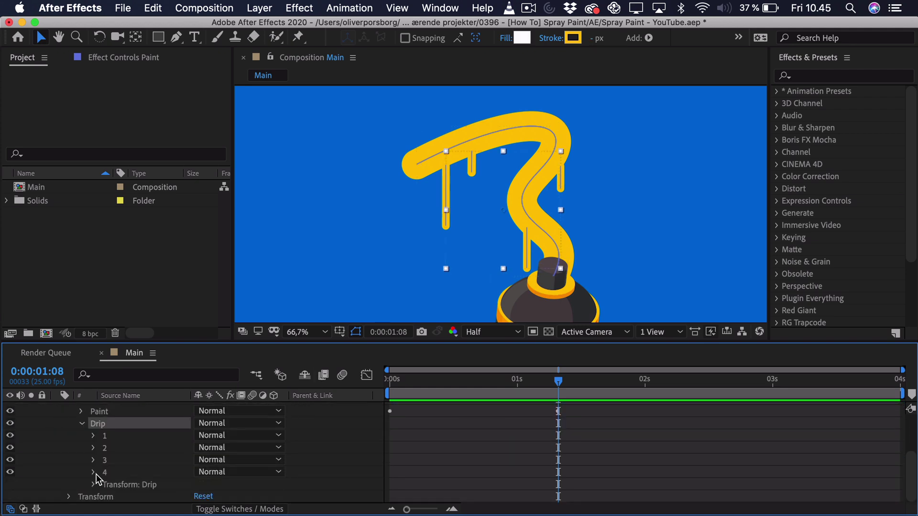
{"action": "left_click", "coordinate": [113, 436]}
{"action": "left_click", "coordinate": [110, 448]}
{"action": "left_click", "coordinate": [110, 460]}
{"action": "left_click", "coordinate": [110, 471]}
{"action": "left_click", "coordinate": [111, 437]}
{"action": "scroll", "coordinate": [145, 449], "scroll_direction": "up", "scroll_amount": 1}
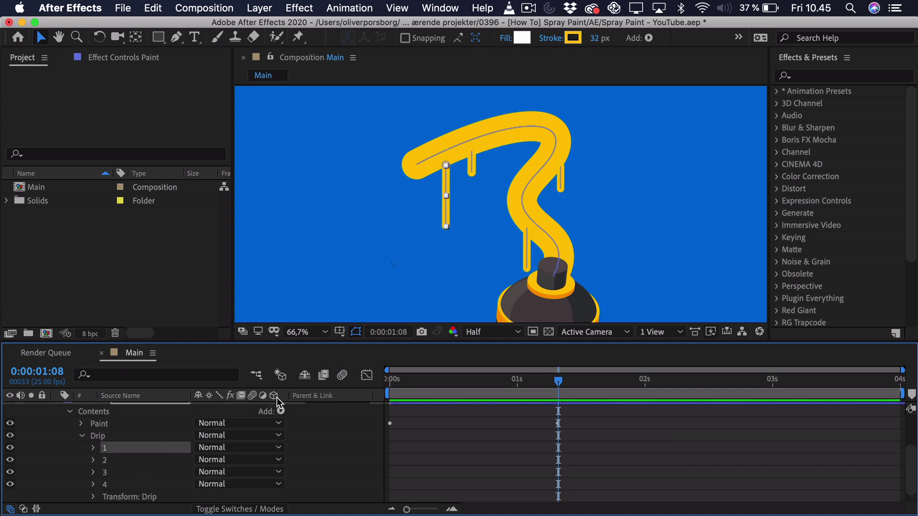
{"action": "left_click", "coordinate": [281, 411]}
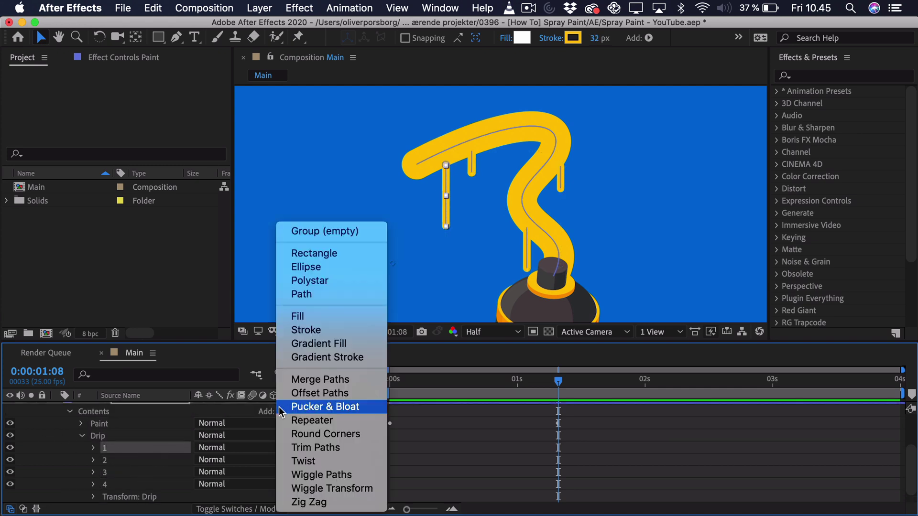
{"action": "left_click", "coordinate": [342, 446]}
Keyframe the drip's Trim End from hidden early on to 100% at 1:13
{"action": "mouse_move", "coordinate": [426, 388]}
{"action": "left_mouse_down"}
{"action": "mouse_move", "coordinate": [405, 380]}
{"action": "mouse_move", "coordinate": [450, 371]}
{"action": "mouse_move", "coordinate": [424, 378]}
{"action": "mouse_move", "coordinate": [460, 381]}
{"action": "mouse_move", "coordinate": [408, 382]}
{"action": "mouse_move", "coordinate": [440, 385]}
{"action": "left_mouse_up"}
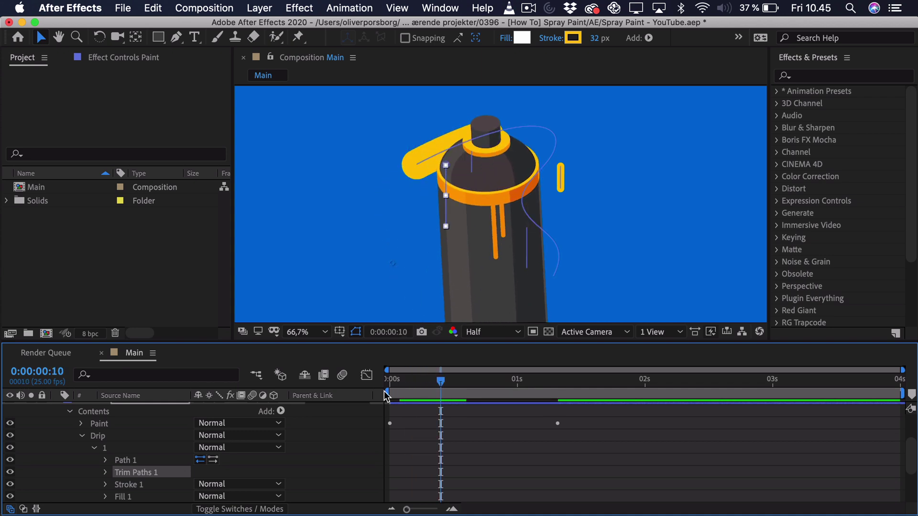
{"action": "left_click", "coordinate": [105, 473]}
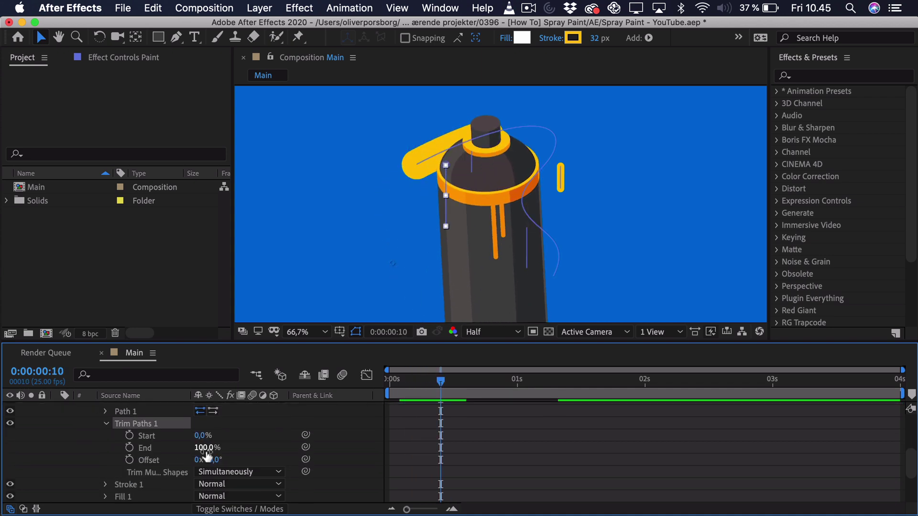
{"action": "left_click_drag", "start_coordinate": [205, 450], "coordinate": [147, 449]}
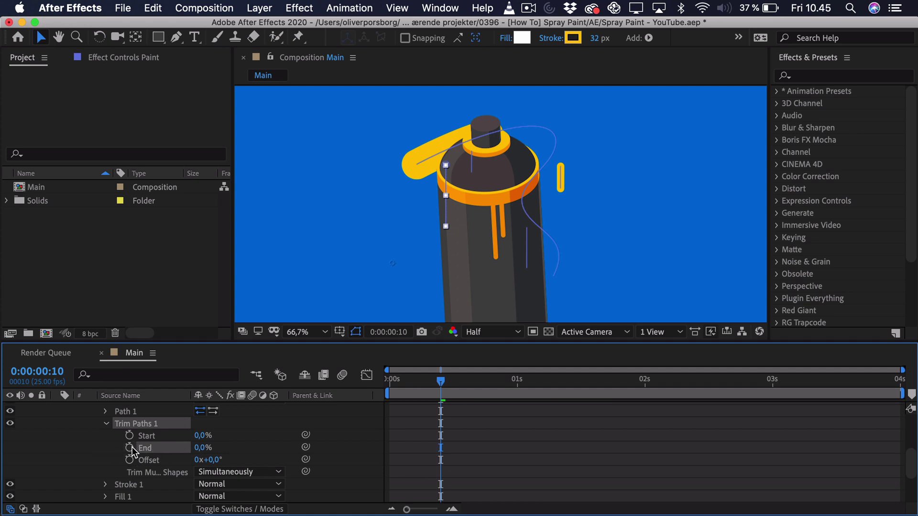
{"action": "left_click_drag", "start_coordinate": [457, 380], "coordinate": [584, 388]}
{"action": "key", "text": "space"}
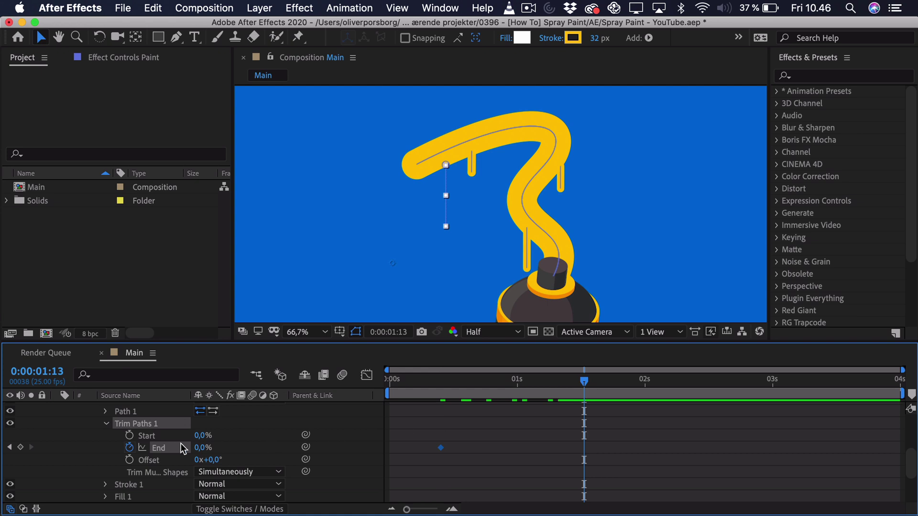
{"action": "left_click_drag", "start_coordinate": [196, 450], "coordinate": [240, 449]}
Ease both drip End keyframes and set their influence to about 74% in the speed graph
{"action": "left_click_drag", "start_coordinate": [630, 431], "coordinate": [424, 465]}
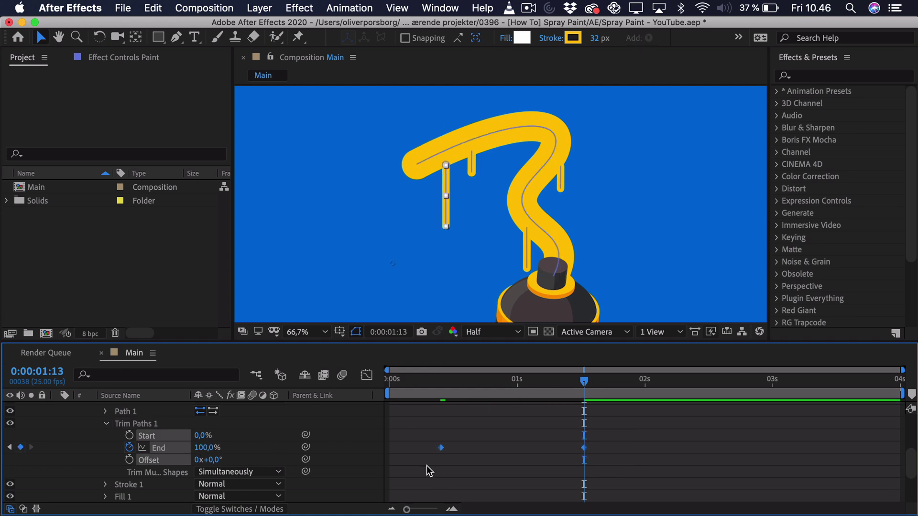
{"action": "key", "text": "F9"}
{"action": "left_click", "coordinate": [366, 375]}
{"action": "mouse_move", "coordinate": [542, 492]}
{"action": "left_mouse_down"}
{"action": "mouse_move", "coordinate": [550, 474]}
{"action": "mouse_move", "coordinate": [530, 480]}
{"action": "left_mouse_up"}
{"action": "left_click", "coordinate": [441, 476]}
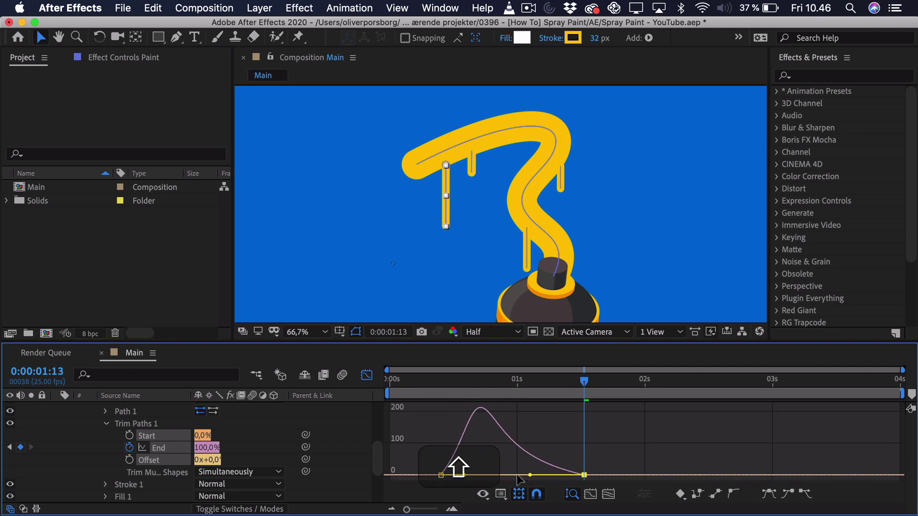
{"action": "mouse_move", "coordinate": [454, 475]}
{"action": "left_mouse_down"}
{"action": "mouse_move", "coordinate": [466, 478]}
{"action": "mouse_move", "coordinate": [458, 476]}
{"action": "left_mouse_up"}
Push the drip's final End keyframe later, toward about 3 seconds, previewing the timing
{"action": "left_click", "coordinate": [433, 378]}
{"action": "key", "text": "space"}
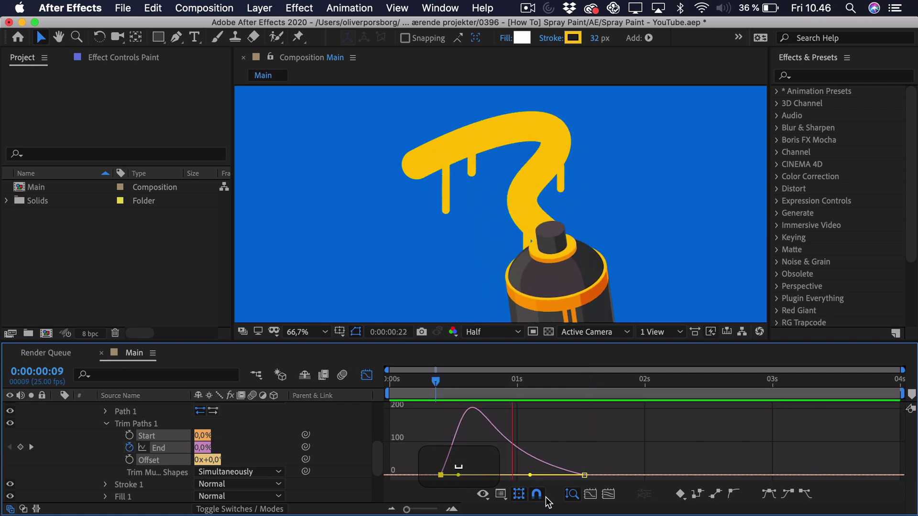
{"action": "key", "text": "space"}
{"action": "key", "text": "shift+F3"}
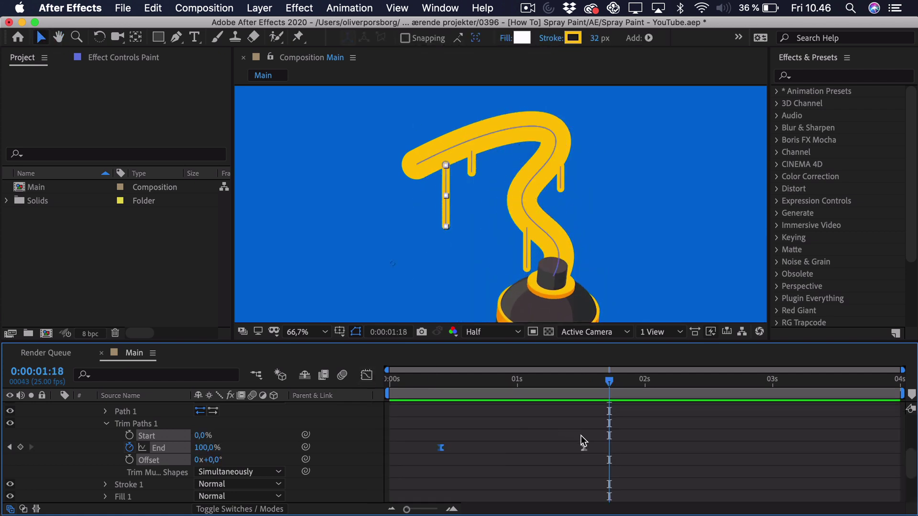
{"action": "left_click_drag", "start_coordinate": [584, 448], "coordinate": [686, 448]}
{"action": "left_click", "coordinate": [410, 381]}
{"action": "key", "text": "space"}
{"action": "left_click", "coordinate": [686, 448]}
{"action": "left_click_drag", "start_coordinate": [688, 447], "coordinate": [772, 448]}
{"action": "left_click", "coordinate": [415, 381]}
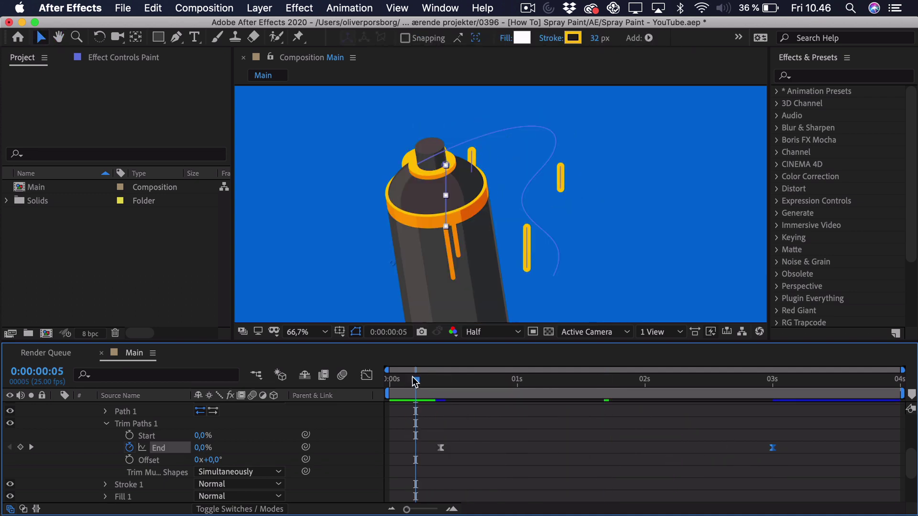
{"action": "key", "text": "space"}
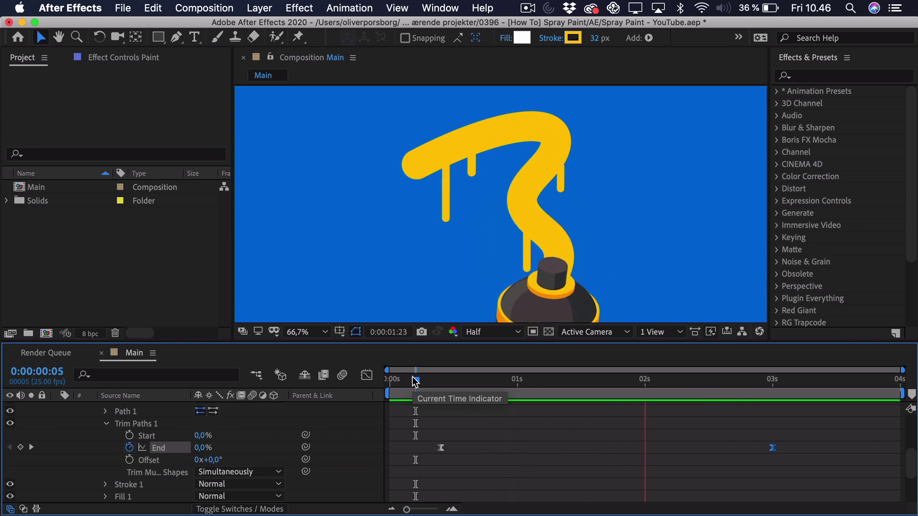
{"action": "key", "text": "space"}
Select and copy the first drip's Trim Start and End keyframes
{"action": "scroll", "coordinate": [146, 416], "scroll_direction": "up", "scroll_amount": 2}
{"action": "left_click_drag", "start_coordinate": [849, 471], "coordinate": [433, 486]}
{"action": "key", "text": "super+c"}
Paste the copied trim keyframes onto drips 2, 3 and 4, each a few frames later
{"action": "left_click", "coordinate": [441, 382]}
{"action": "key", "text": "shift+super+c"}
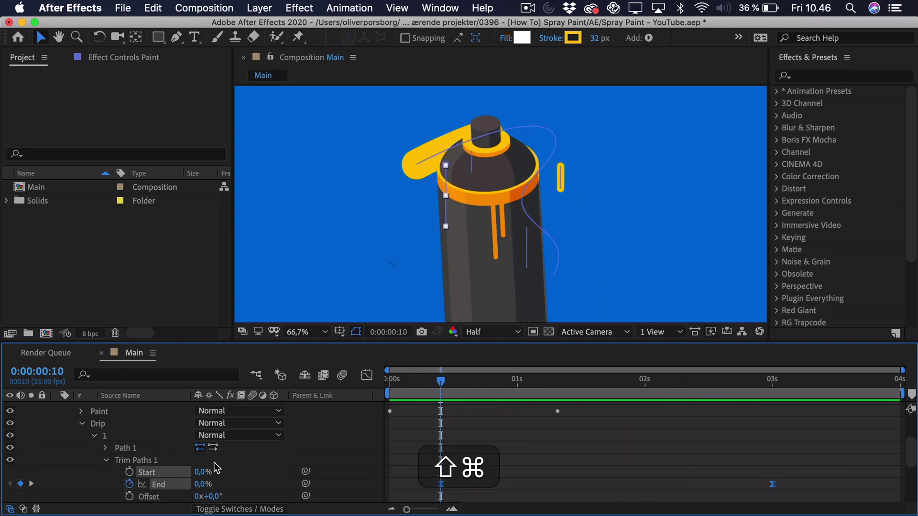
{"action": "left_click", "coordinate": [94, 436]}
{"action": "left_click", "coordinate": [125, 448]}
{"action": "left_click_drag", "start_coordinate": [441, 382], "coordinate": [465, 399]}
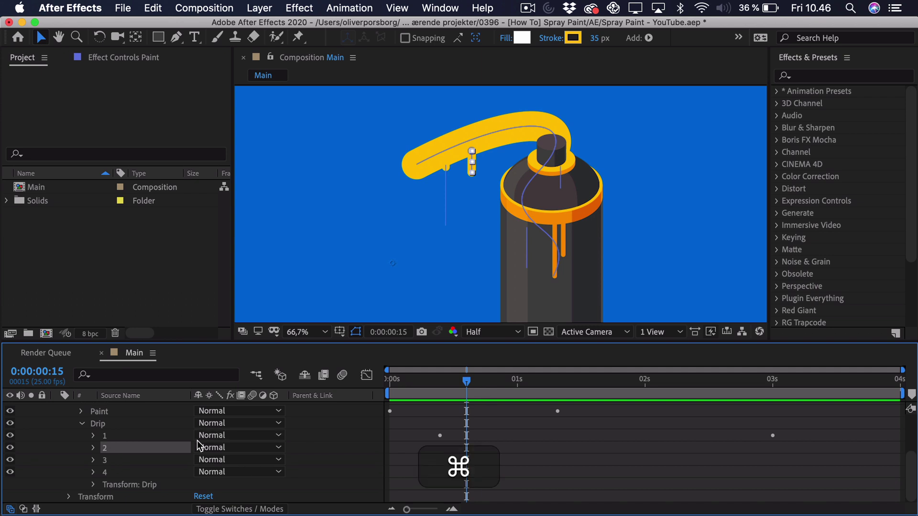
{"action": "key", "text": "super+v"}
{"action": "left_click_drag", "start_coordinate": [479, 390], "coordinate": [532, 385]}
{"action": "left_click", "coordinate": [128, 458]}
{"action": "key", "text": "super+v"}
{"action": "left_click", "coordinate": [125, 469]}
{"action": "key", "text": "super+v"}
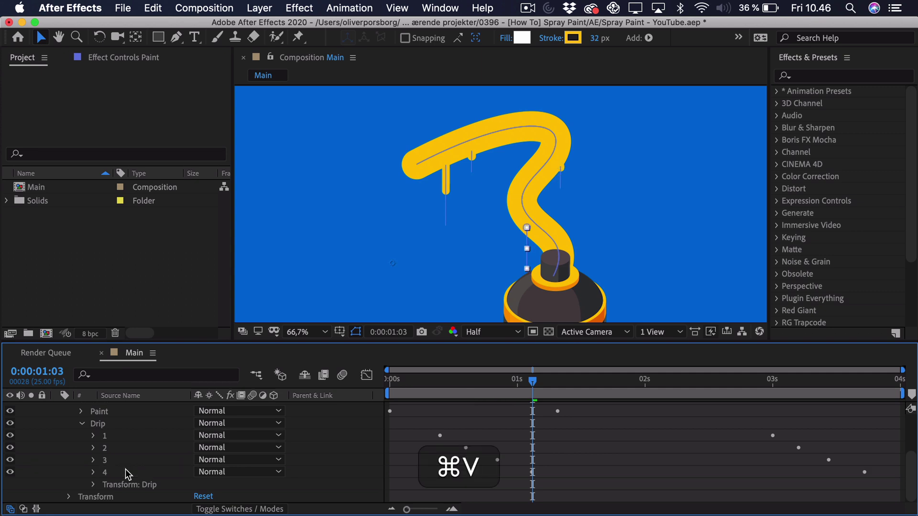
{"action": "scroll", "coordinate": [125, 469], "scroll_direction": "up", "scroll_amount": 3}
Reveal the Paint layer's animated properties and preview the drips from near the start
{"action": "left_click", "coordinate": [138, 420]}
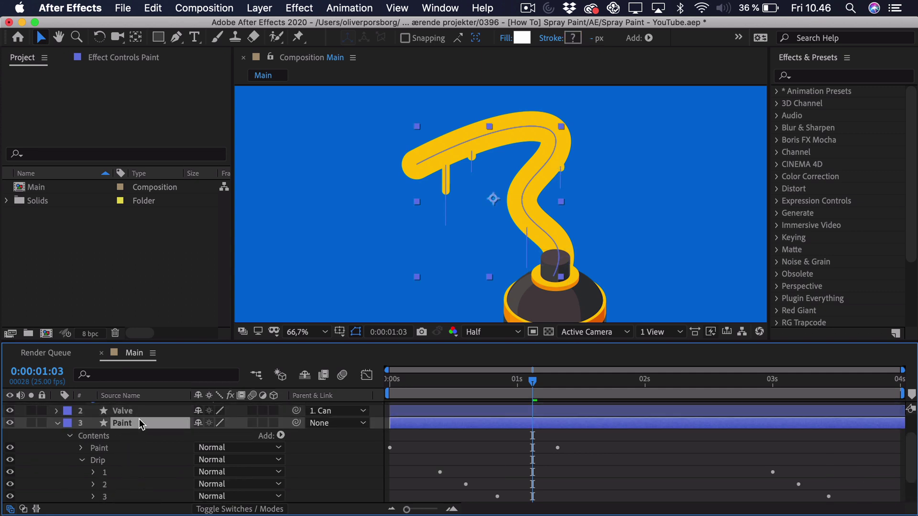
{"action": "key", "text": "u"}
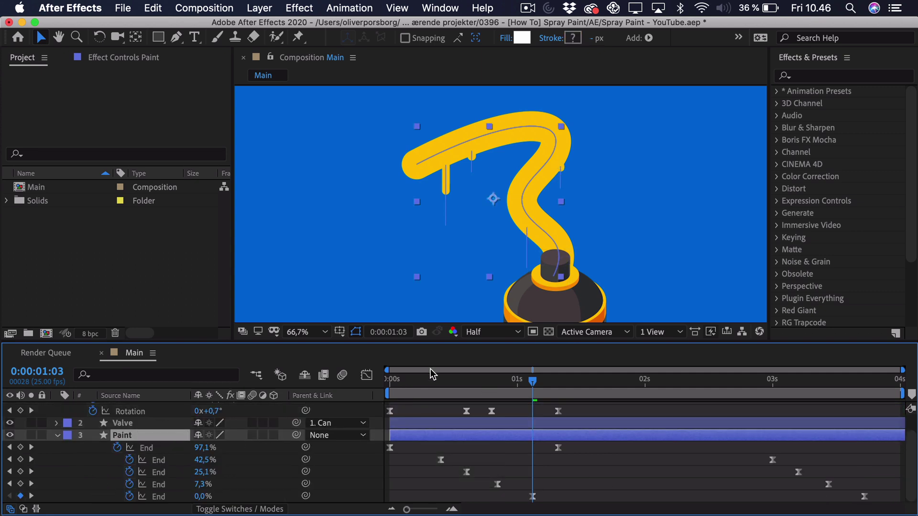
{"action": "left_click", "coordinate": [415, 380]}
{"action": "key", "text": "space"}
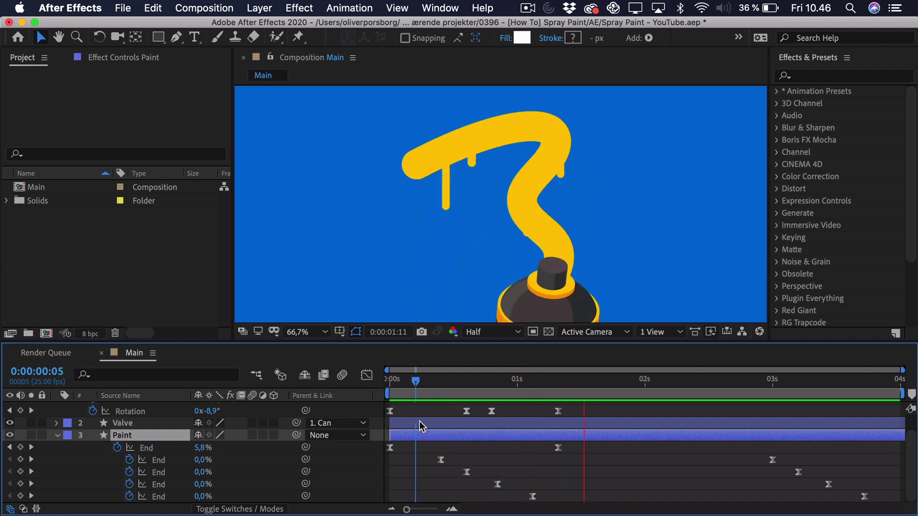
{"action": "key", "text": "space"}
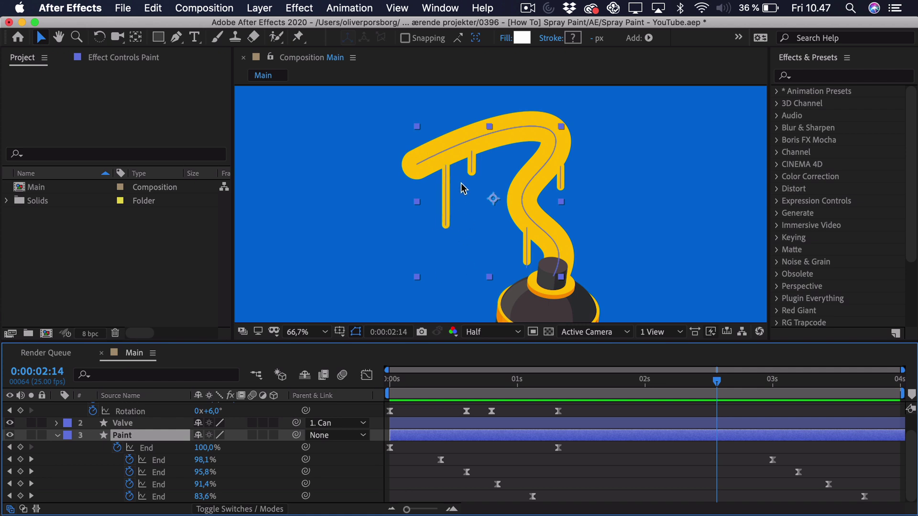
Move the End keyframes of drips 2, 3 and 4 earlier, review, and collapse the Paint layer
{"action": "left_click_drag", "start_coordinate": [797, 472], "coordinate": [686, 472]}
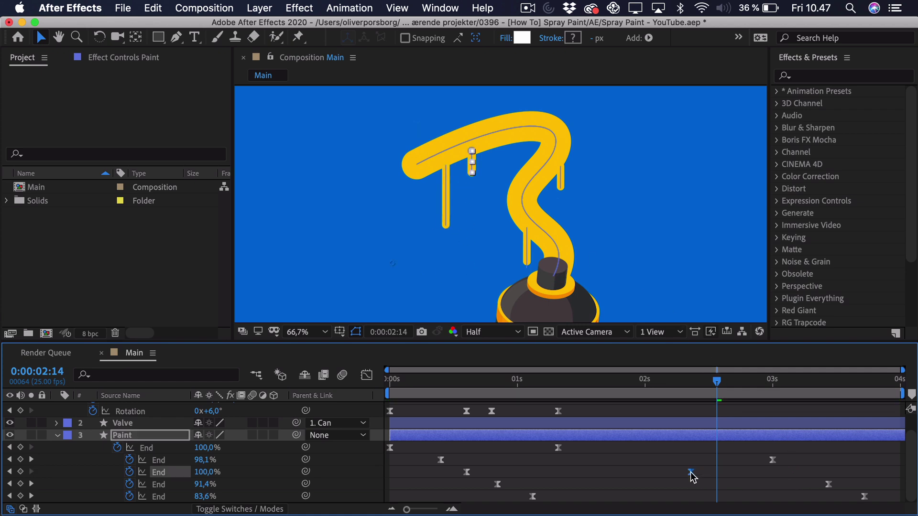
{"action": "left_click_drag", "start_coordinate": [829, 484], "coordinate": [767, 484]}
{"action": "left_click_drag", "start_coordinate": [863, 497], "coordinate": [812, 498]}
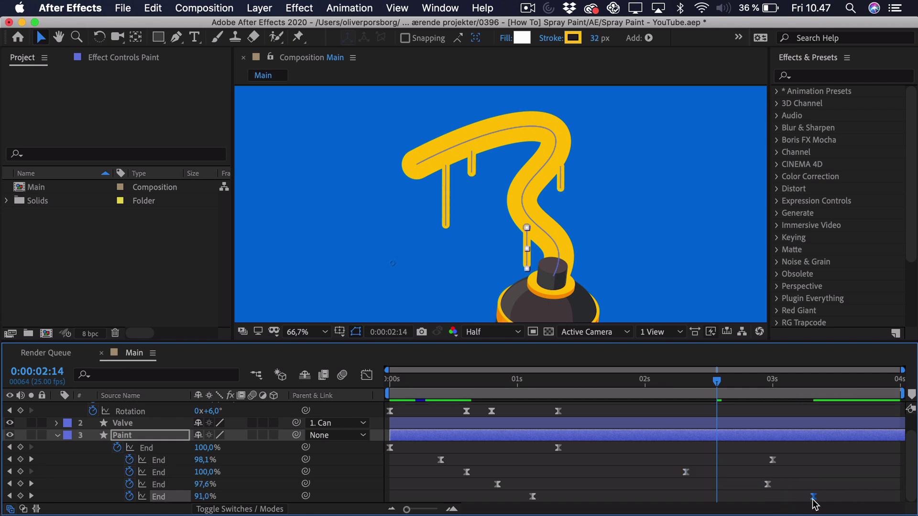
{"action": "left_click_drag", "start_coordinate": [468, 383], "coordinate": [426, 386]}
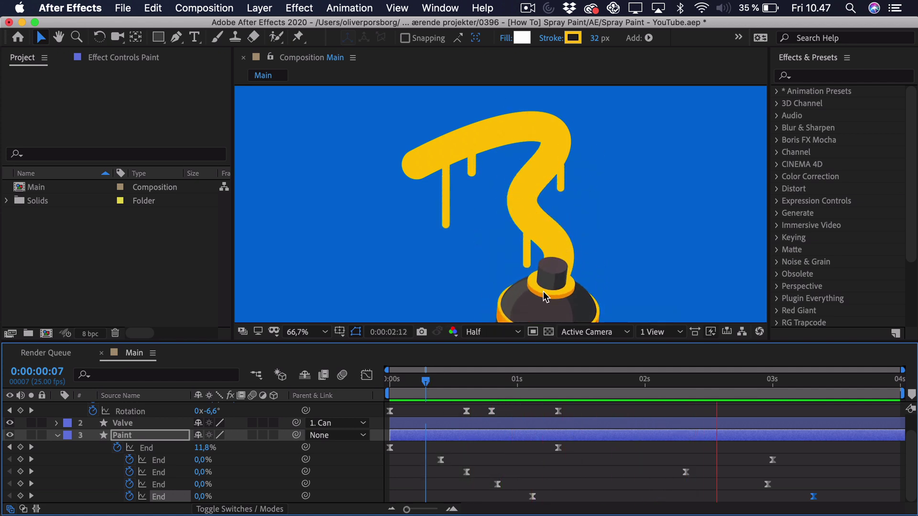
{"action": "key", "text": "space"}
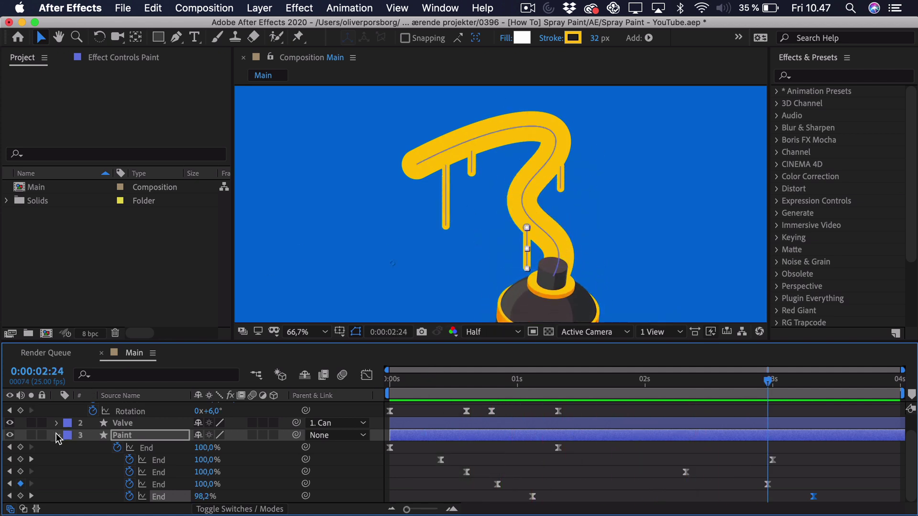
{"action": "left_click", "coordinate": [56, 436]}
{"action": "left_click", "coordinate": [468, 481]}
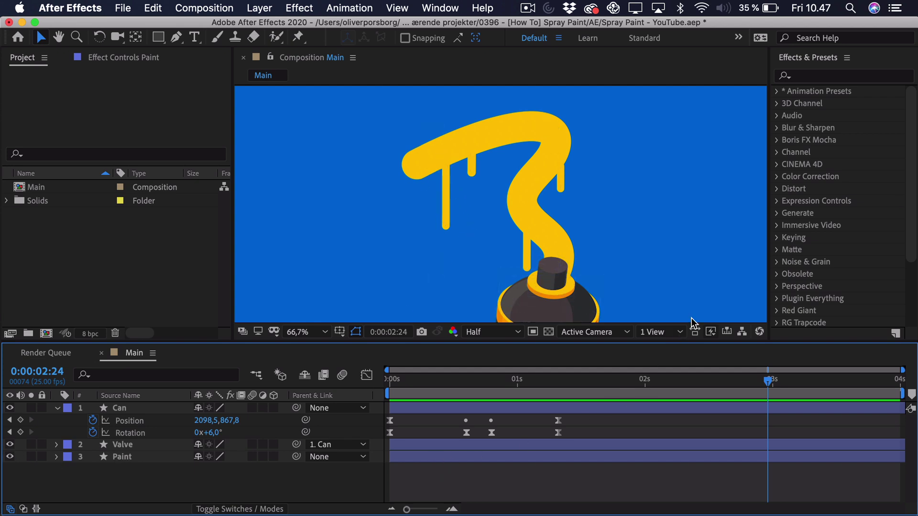
Apply Gaussian Blur to the Paint layer with Blurriness 15
{"action": "left_click", "coordinate": [802, 76]}
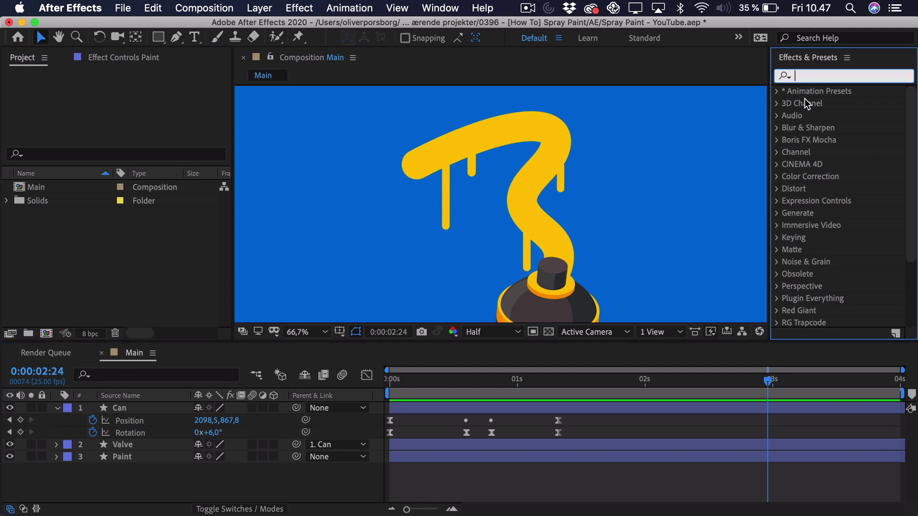
{"action": "type", "text": "gaussi"}
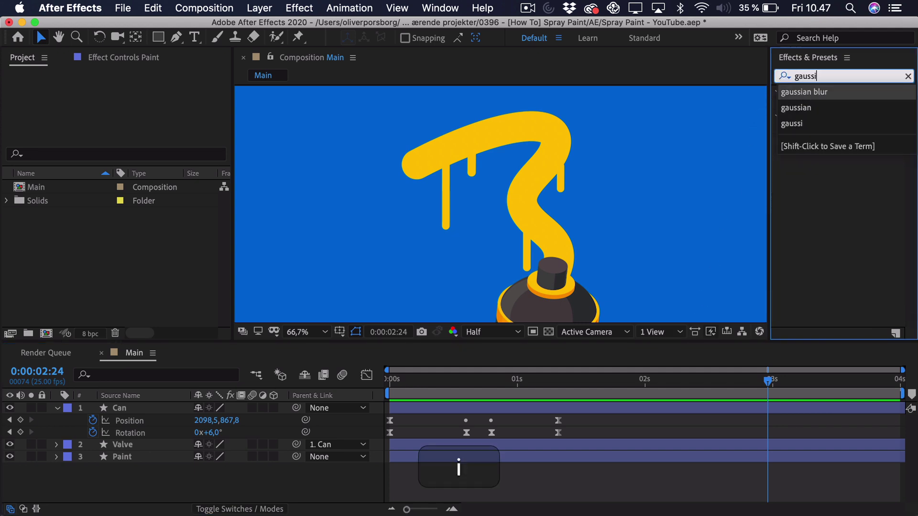
{"action": "left_click", "coordinate": [805, 98]}
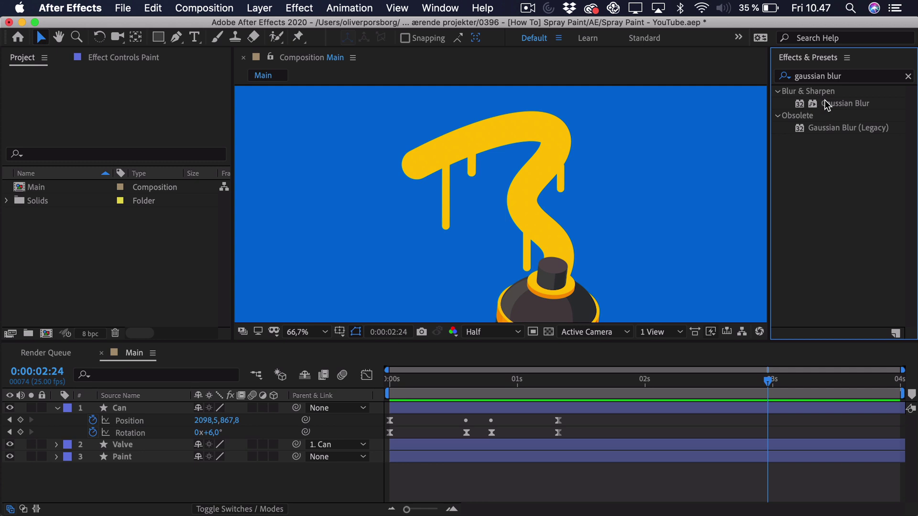
{"action": "mouse_move", "coordinate": [827, 106]}
{"action": "left_mouse_down"}
{"action": "mouse_move", "coordinate": [435, 293]}
{"action": "mouse_move", "coordinate": [129, 458]}
{"action": "left_mouse_up"}
{"action": "left_click_drag", "start_coordinate": [134, 101], "coordinate": [220, 99]}
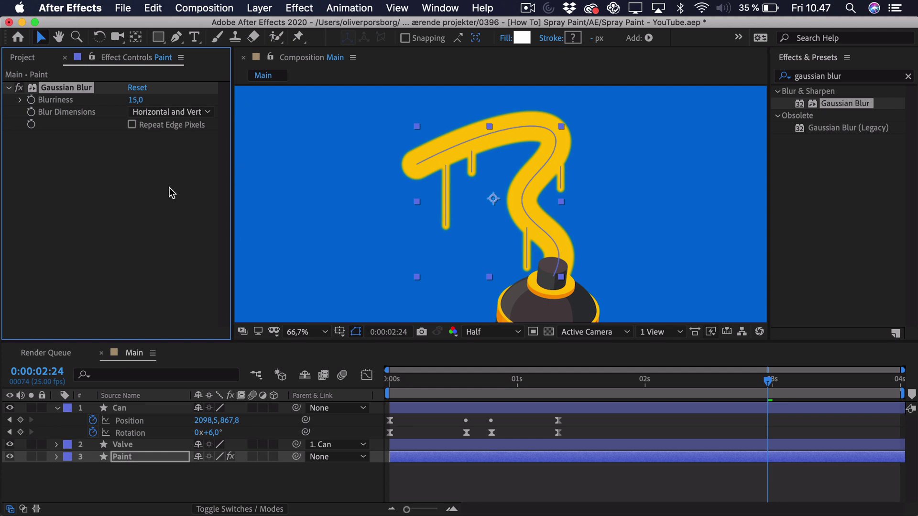
Deselect the Paint layer and zoom and pan to inspect the blurred drips
{"action": "left_click", "coordinate": [211, 508]}
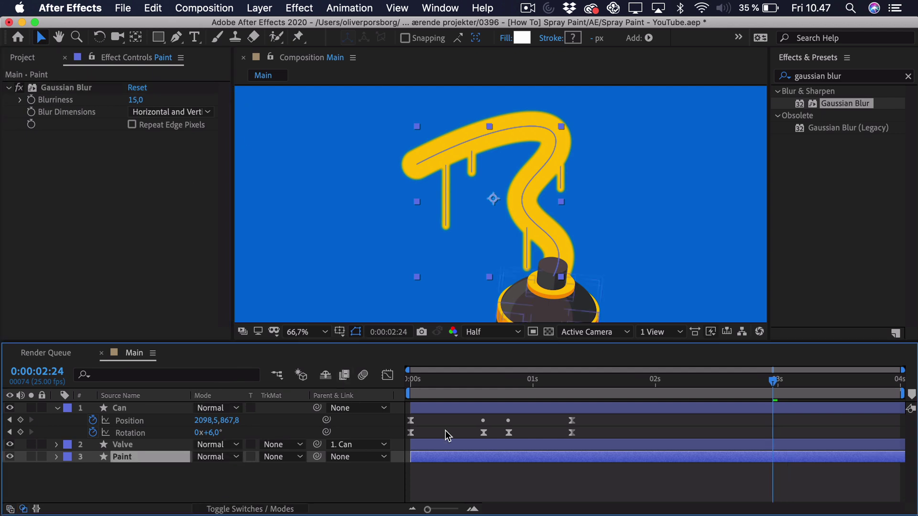
{"action": "left_click", "coordinate": [527, 475]}
{"action": "scroll", "coordinate": [447, 149], "scroll_direction": "up", "scroll_amount": 2}
{"action": "key", "text": "space"}
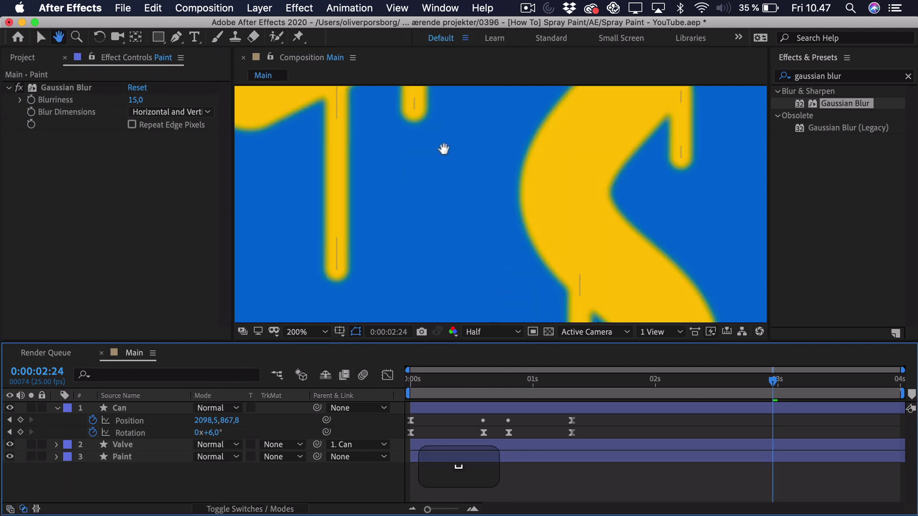
{"action": "left_click_drag", "start_coordinate": [447, 152], "coordinate": [516, 204]}
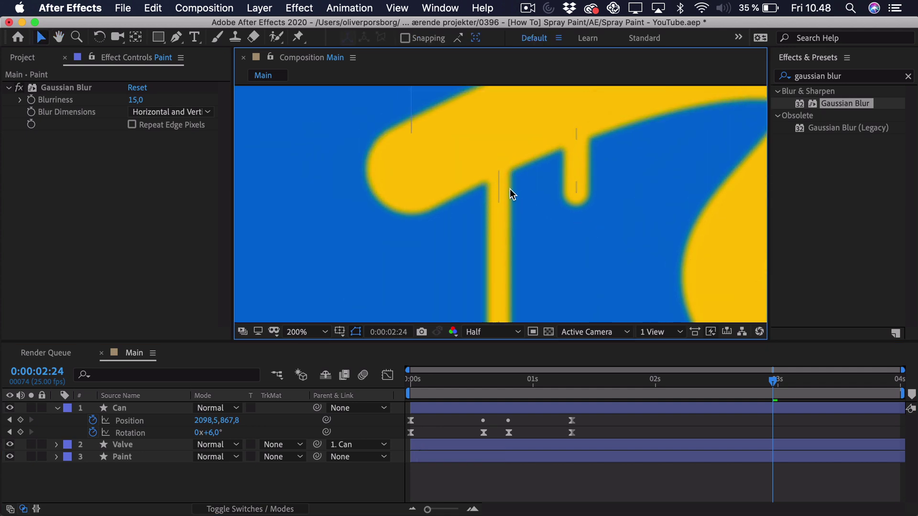
{"action": "scroll", "coordinate": [509, 188], "scroll_direction": "down", "scroll_amount": 1}
{"action": "key", "text": "space"}
{"action": "left_click_drag", "start_coordinate": [516, 190], "coordinate": [478, 158]}
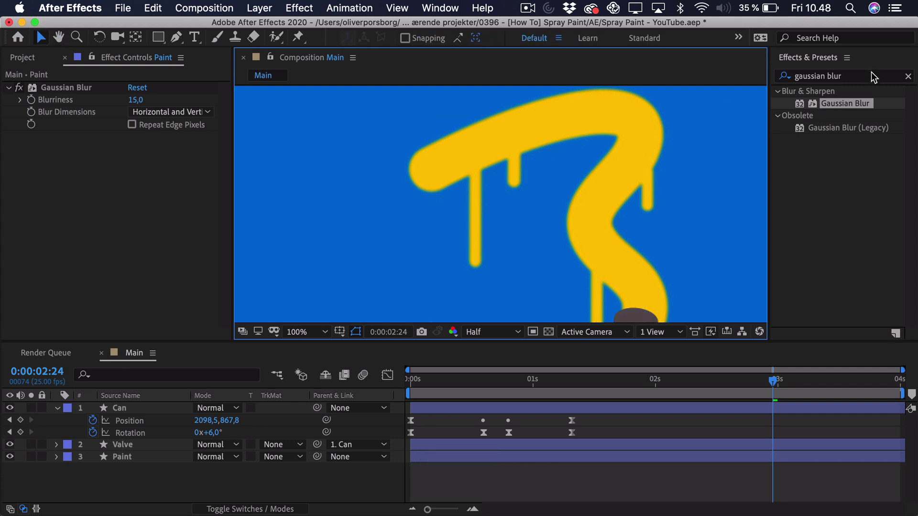
Apply Simple Choker to the Paint layer with Choke Matte 11.70 and inspect the crisp edges
{"action": "left_click", "coordinate": [868, 72]}
{"action": "type", "text": "simpl"}
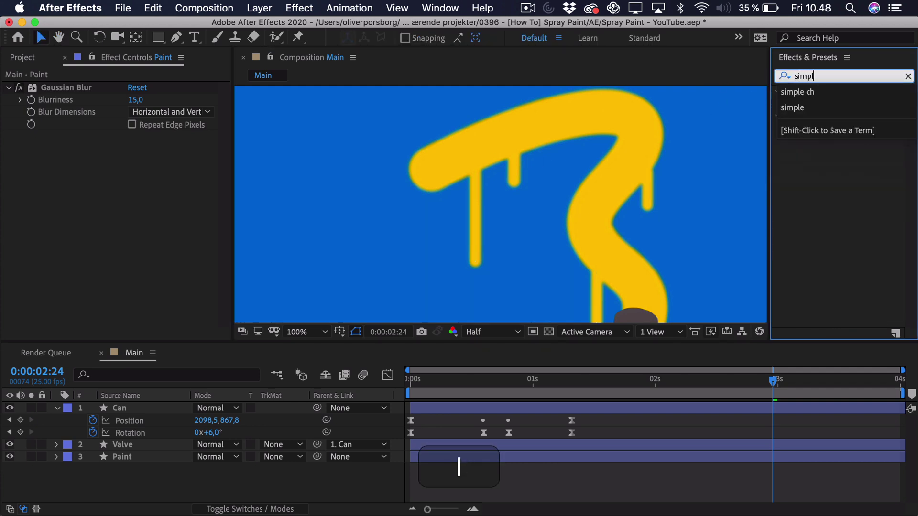
{"action": "type", "text": "e chokj"}
{"action": "key", "text": "BackSpace"}
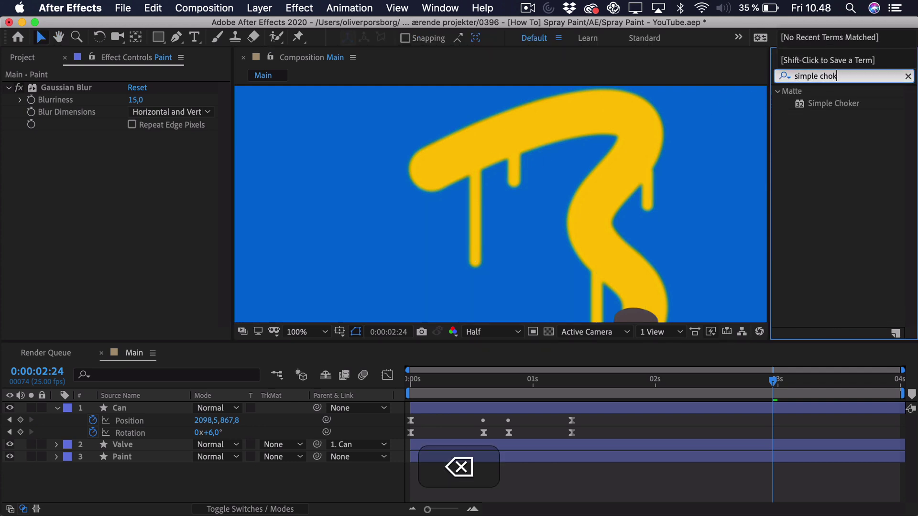
{"action": "mouse_move", "coordinate": [833, 103]}
{"action": "left_mouse_down"}
{"action": "mouse_move", "coordinate": [677, 127]}
{"action": "mouse_move", "coordinate": [115, 165]}
{"action": "mouse_move", "coordinate": [137, 152]}
{"action": "mouse_move", "coordinate": [178, 158]}
{"action": "left_mouse_up"}
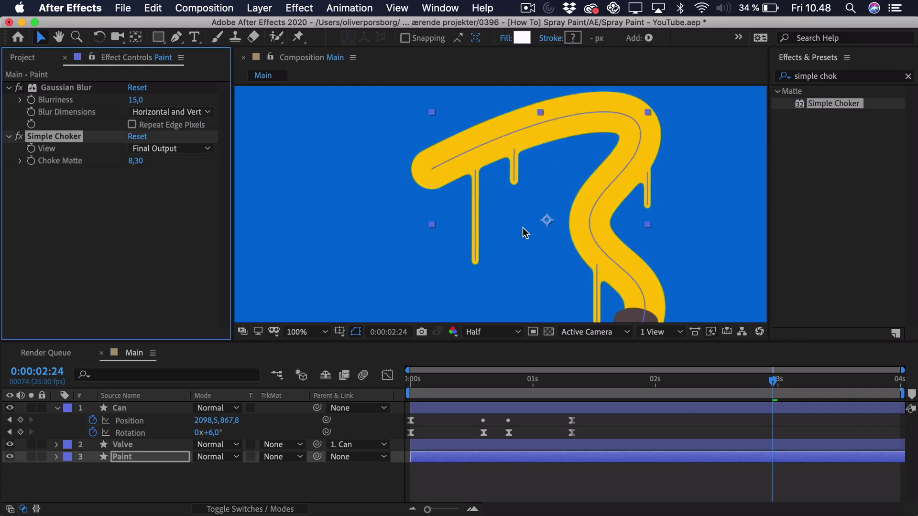
{"action": "key", "text": "period"}
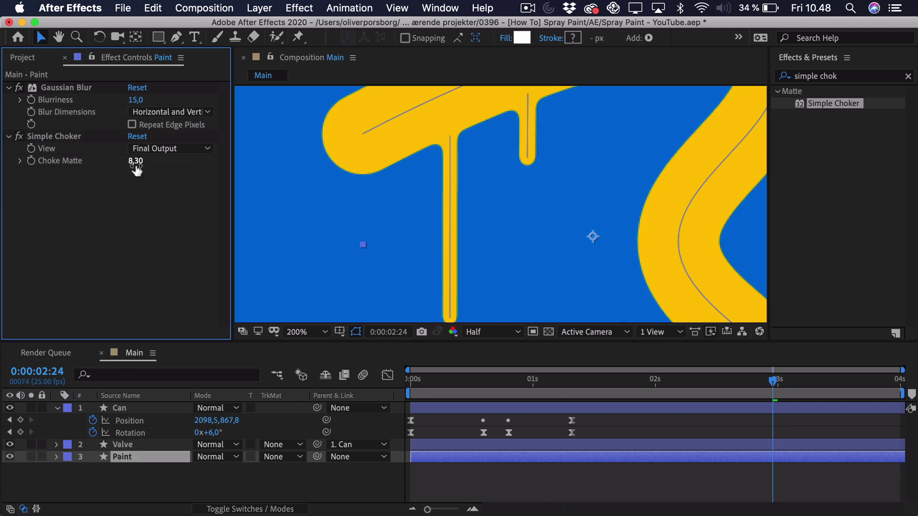
{"action": "left_click_drag", "start_coordinate": [137, 160], "coordinate": [157, 161]}
{"action": "left_click", "coordinate": [519, 473]}
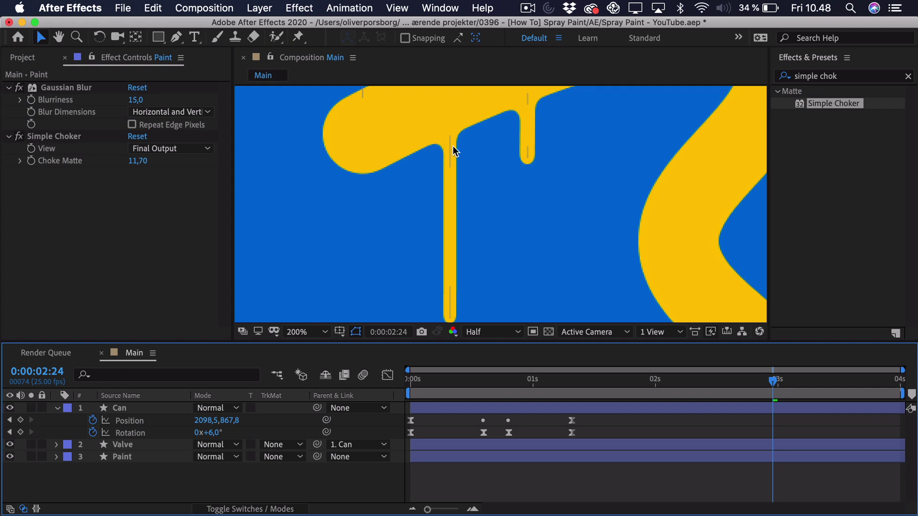
{"action": "scroll", "coordinate": [512, 117], "scroll_direction": "down", "scroll_amount": 4}
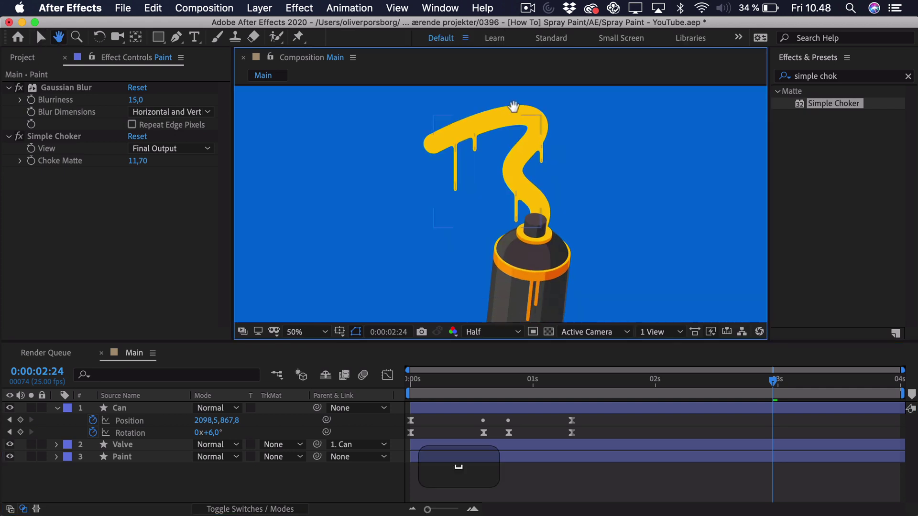
{"action": "scroll", "coordinate": [507, 143], "scroll_direction": "up", "scroll_amount": 1}
{"action": "scroll", "coordinate": [507, 143], "scroll_direction": "down", "scroll_amount": 1}
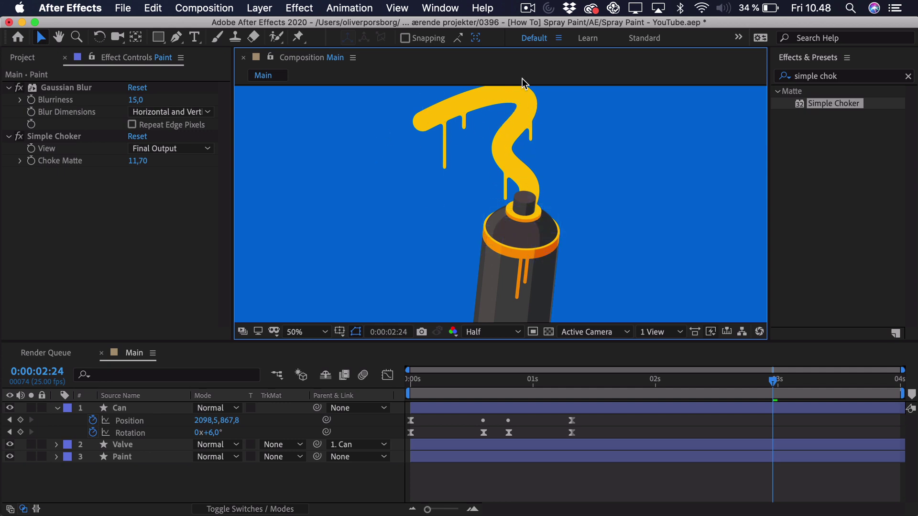
{"action": "scroll", "coordinate": [436, 195], "scroll_direction": "up", "scroll_amount": 2}
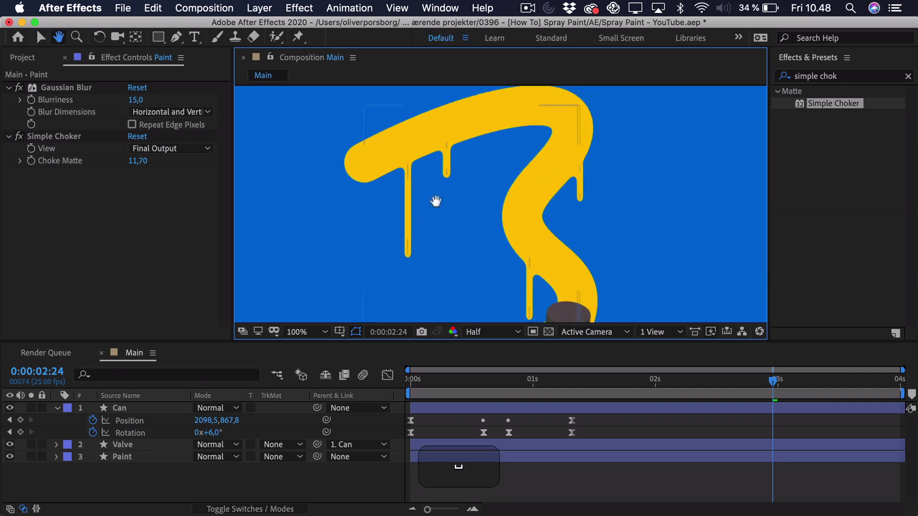
Apply Turbulent Displace to the Paint layer with Size 20 and Amount 18
{"action": "left_click", "coordinate": [857, 78]}
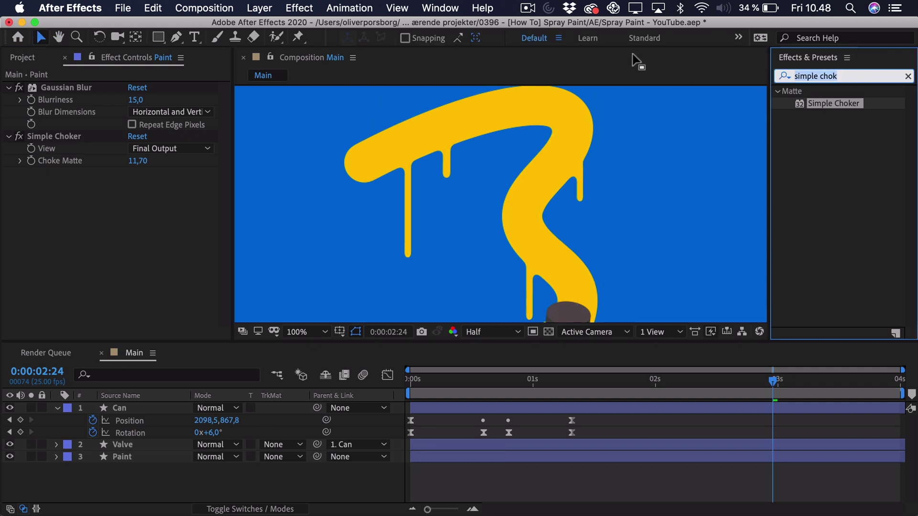
{"action": "type", "text": "turbulen"}
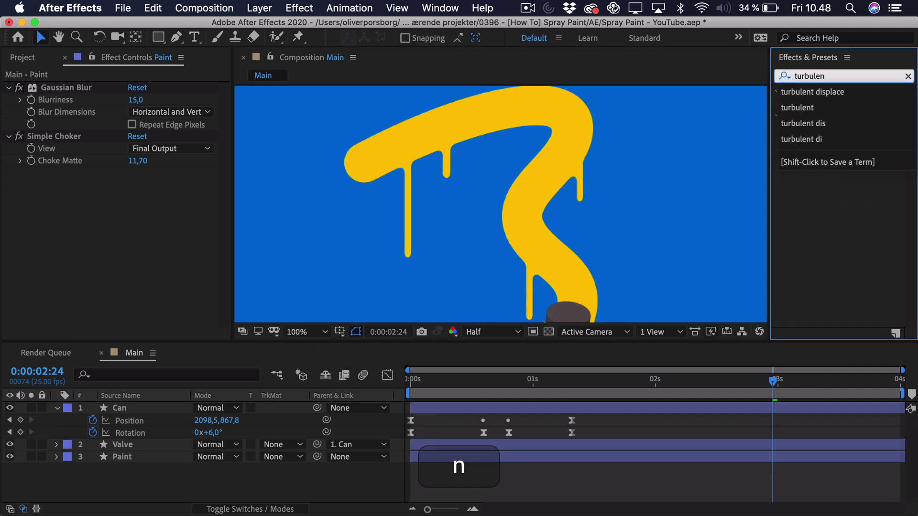
{"action": "left_click", "coordinate": [836, 89]}
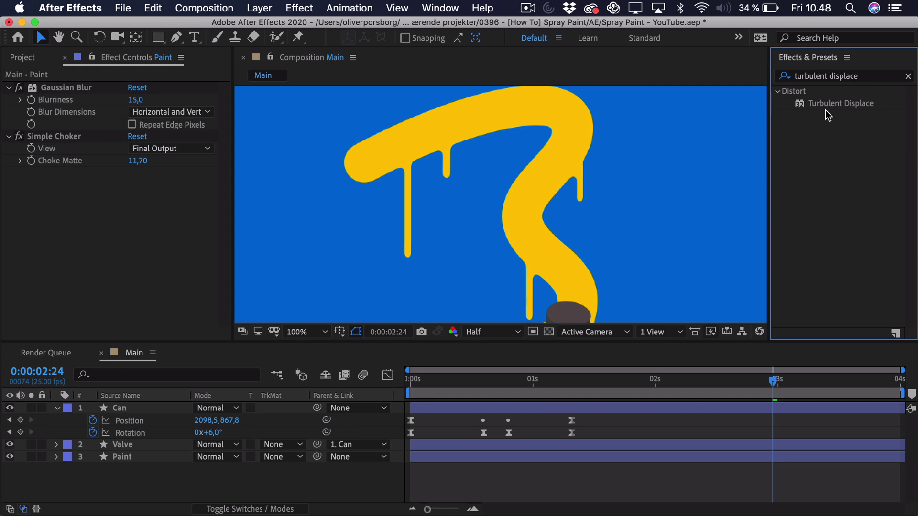
{"action": "mouse_move", "coordinate": [825, 107]}
{"action": "left_mouse_down"}
{"action": "mouse_move", "coordinate": [111, 222]}
{"action": "mouse_move", "coordinate": [119, 212]}
{"action": "left_mouse_up"}
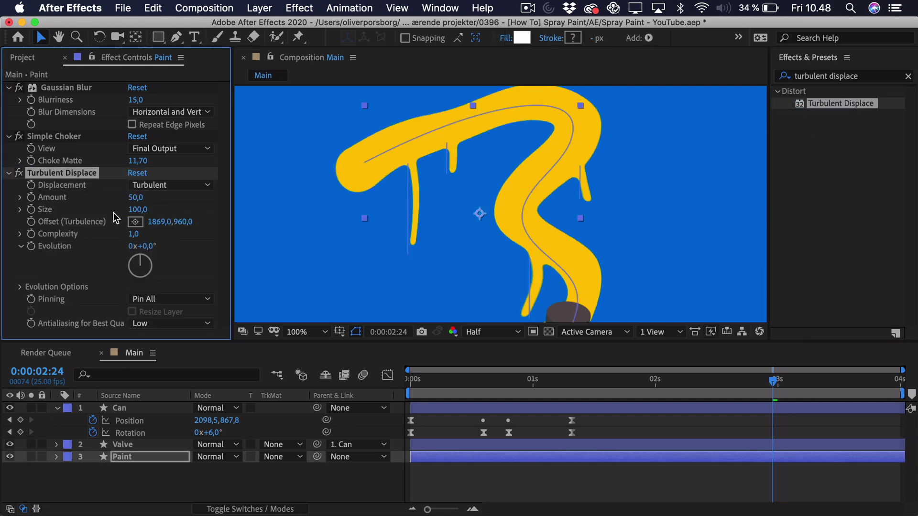
{"action": "left_click", "coordinate": [137, 210]}
{"action": "type", "text": "17"}
{"action": "key", "text": "Return"}
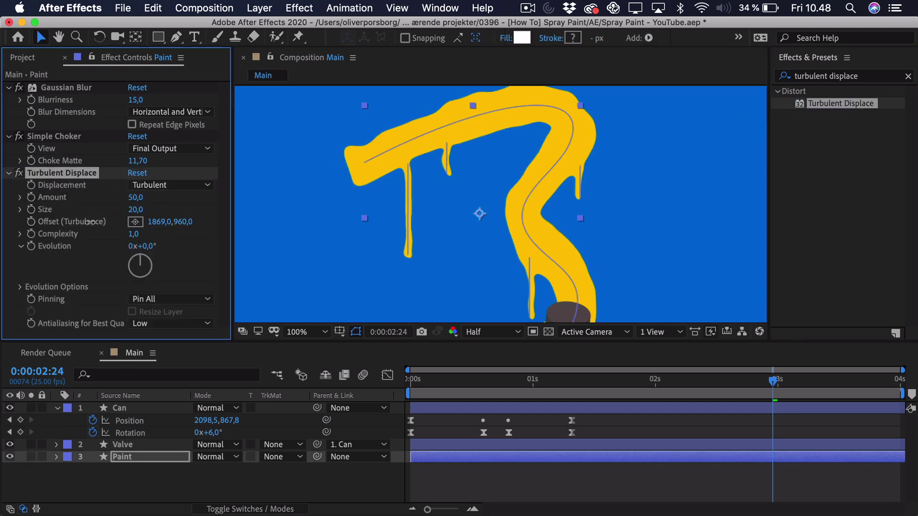
{"action": "left_click_drag", "start_coordinate": [91, 222], "coordinate": [93, 223]}
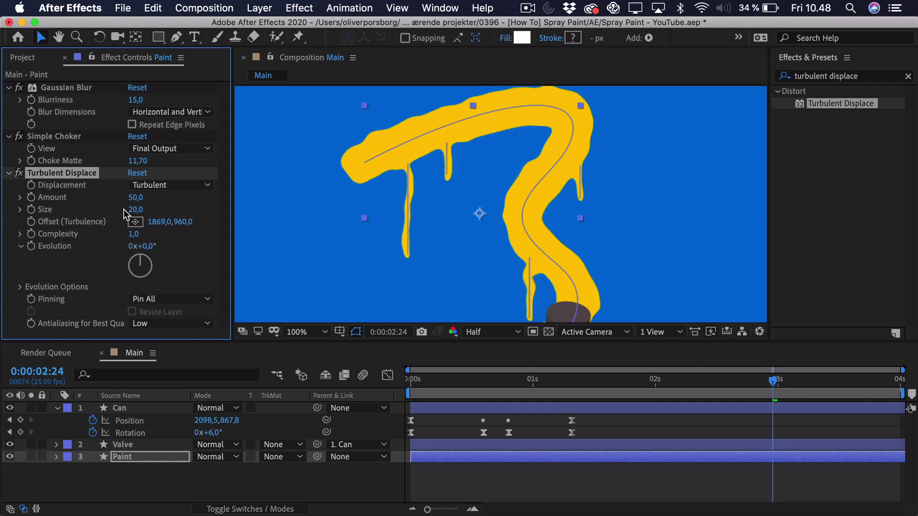
{"action": "left_click_drag", "start_coordinate": [135, 197], "coordinate": [112, 201]}
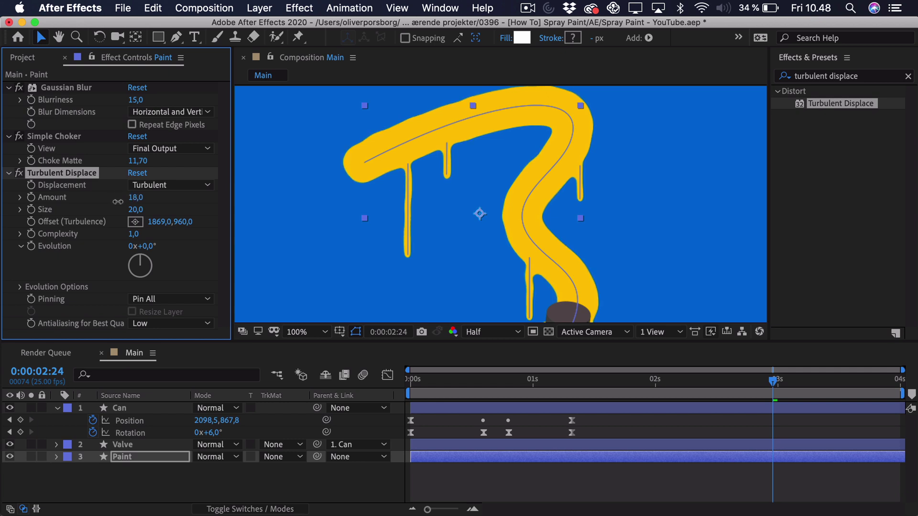
{"action": "left_click", "coordinate": [485, 459]}
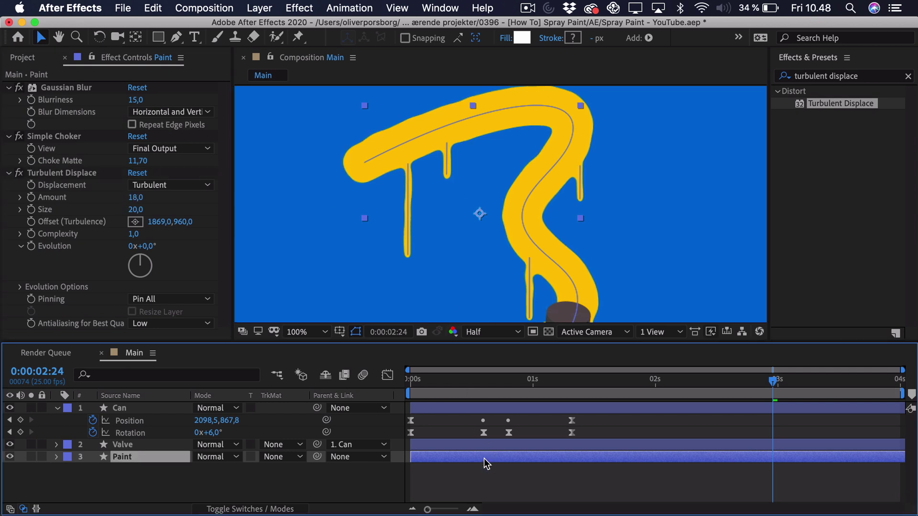
{"action": "left_click", "coordinate": [621, 424]}
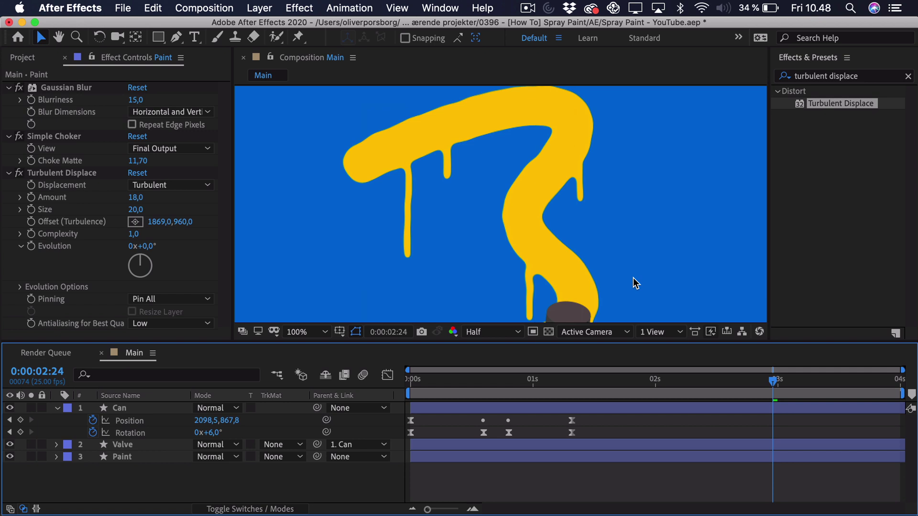
{"action": "left_click", "coordinate": [19, 138]}
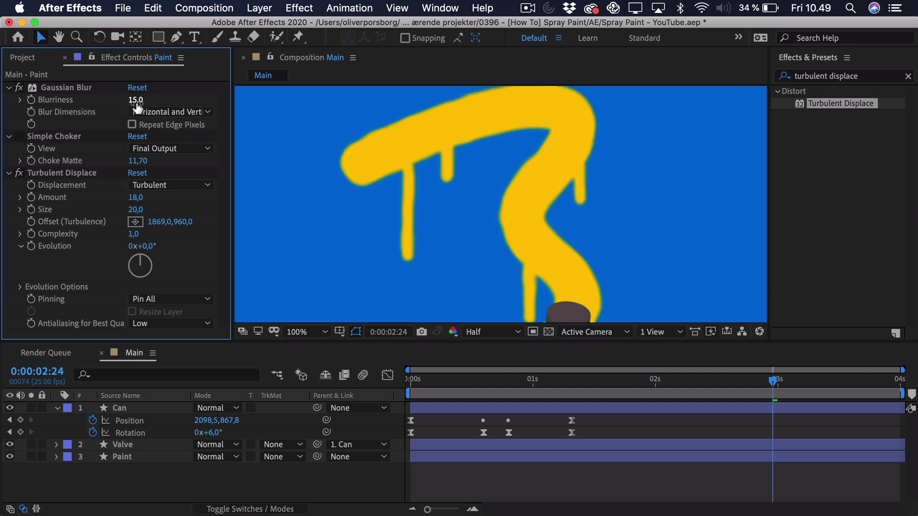
{"action": "mouse_move", "coordinate": [137, 101]}
{"action": "left_mouse_down"}
{"action": "mouse_move", "coordinate": [215, 143]}
{"action": "mouse_move", "coordinate": [494, 402]}
{"action": "left_mouse_up"}
{"action": "left_click", "coordinate": [529, 500]}
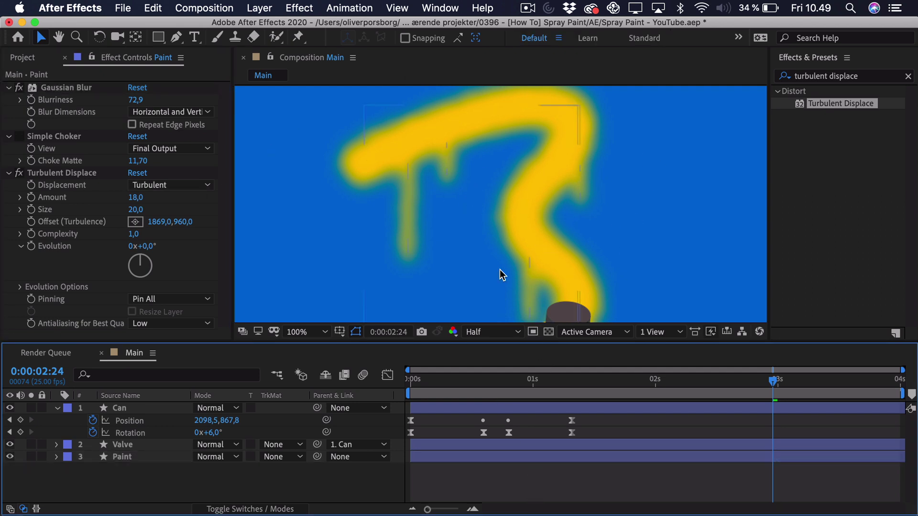
{"action": "key", "text": "super+z"}
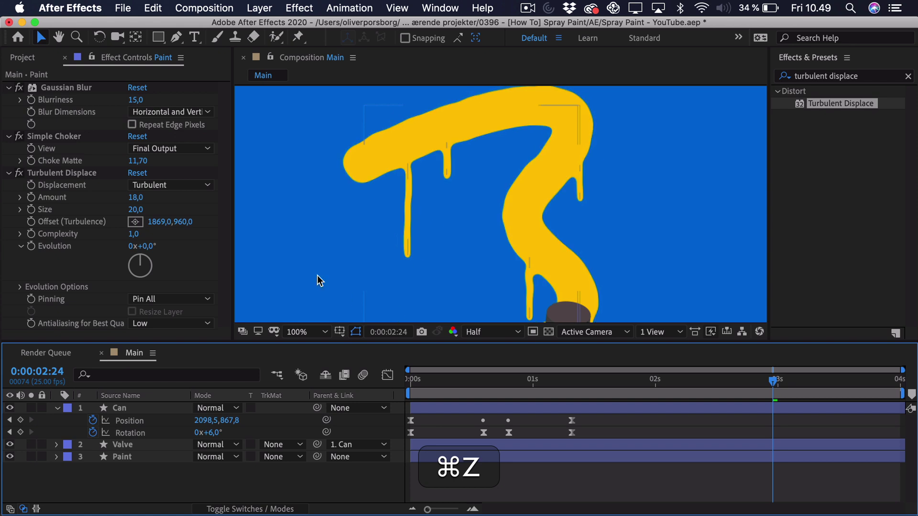
{"action": "scroll", "coordinate": [469, 212], "scroll_direction": "down", "scroll_amount": 1}
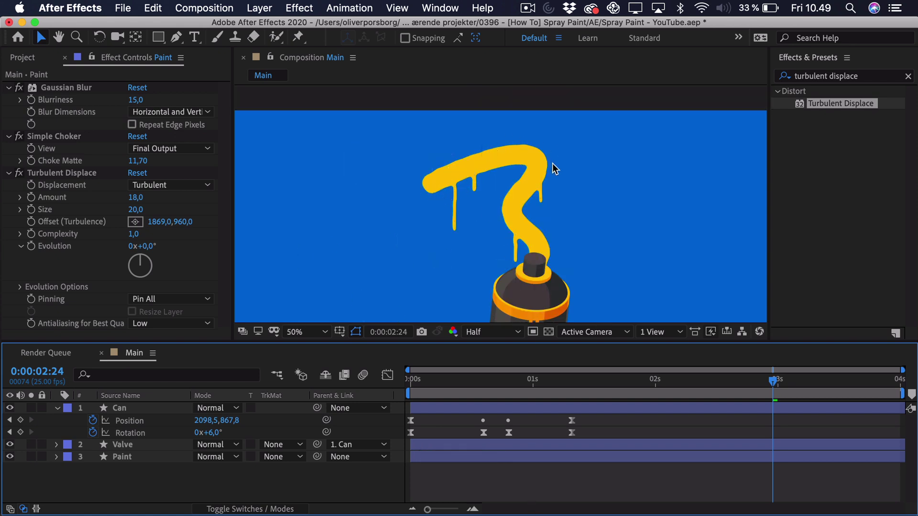
Fit the whole frame in the viewer and play the animation preview from the first frame
{"action": "left_click_drag", "start_coordinate": [419, 378], "coordinate": [411, 379]}
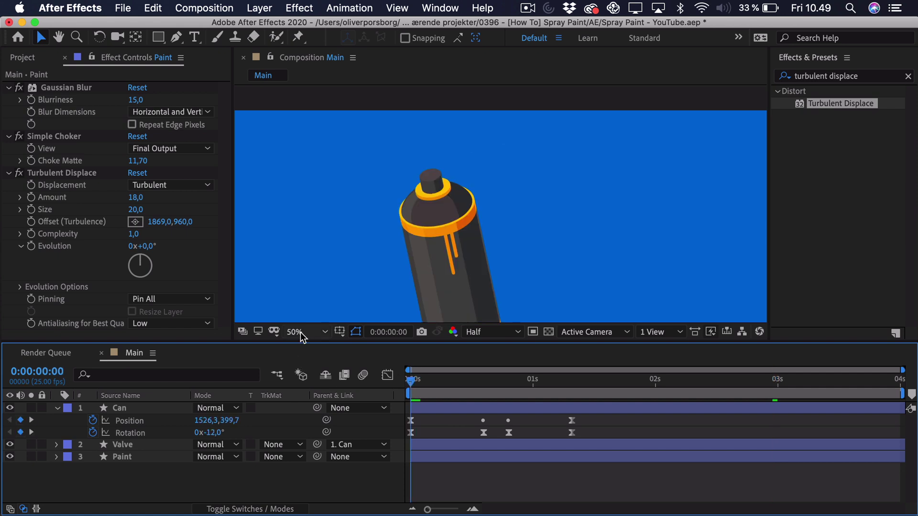
{"action": "left_click", "coordinate": [306, 331]}
{"action": "left_click", "coordinate": [318, 90]}
{"action": "left_click", "coordinate": [427, 475]}
{"action": "key", "text": "space"}
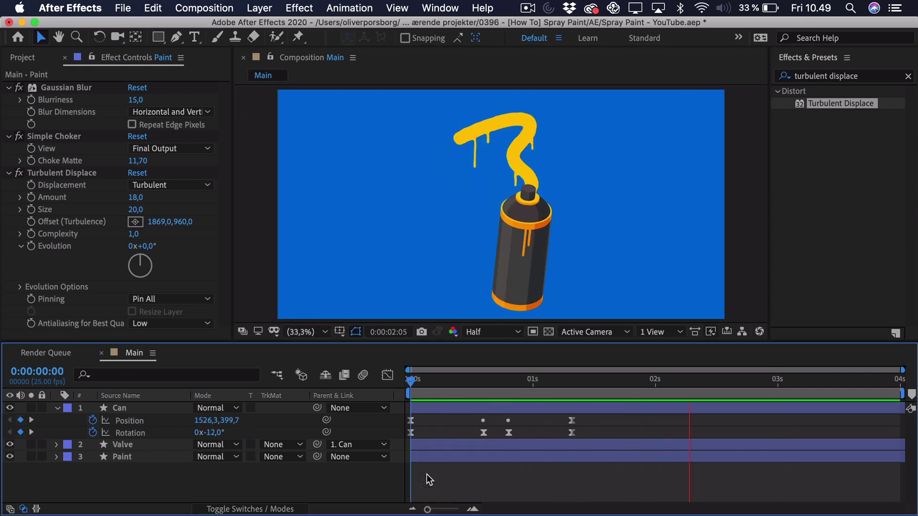
{"action": "key", "text": "space"}
{"action": "key", "text": "space"}
{"action": "key", "text": "space"}
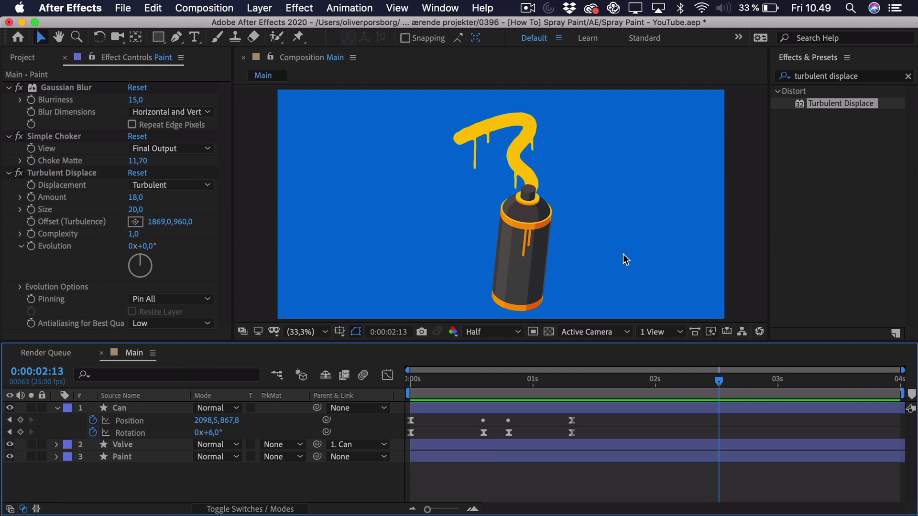
{"action": "key", "text": "Home"}
{"action": "key", "text": "space"}
{"action": "key", "text": "space"}
Select the Valve layer, frame the can top in view, and return to the start
{"action": "key", "text": "period"}
{"action": "key", "text": "period"}
{"action": "key", "text": "period"}
{"action": "key", "text": "period"}
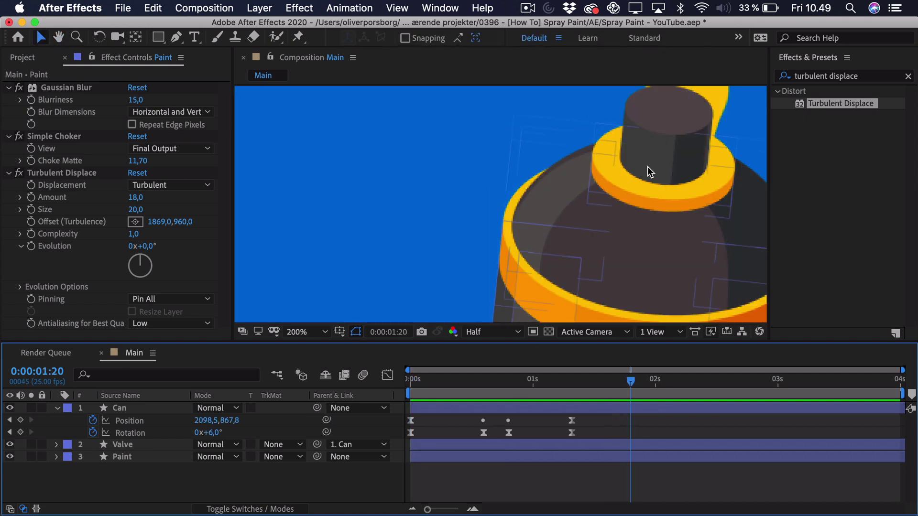
{"action": "left_click", "coordinate": [665, 128]}
{"action": "key", "text": "comma"}
{"action": "key", "text": "h"}
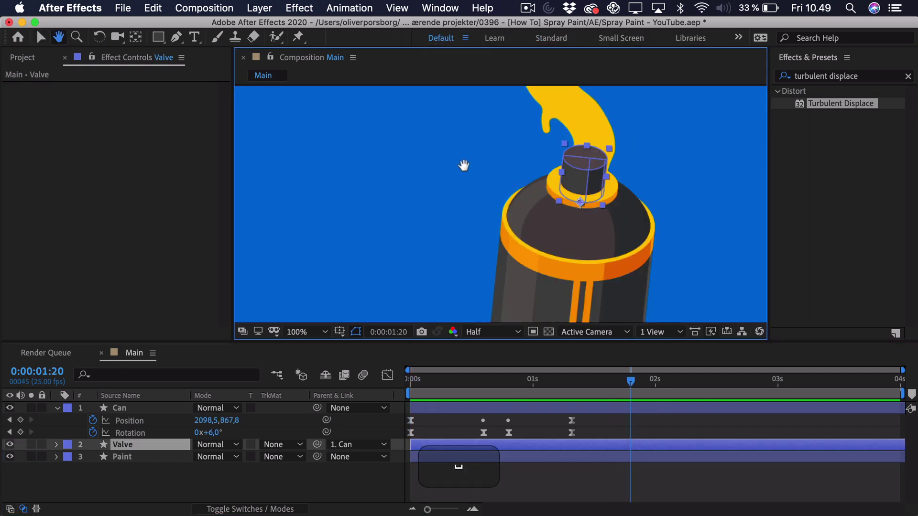
{"action": "left_click_drag", "start_coordinate": [464, 166], "coordinate": [516, 293]}
{"action": "key", "text": "v"}
{"action": "left_click", "coordinate": [412, 381]}
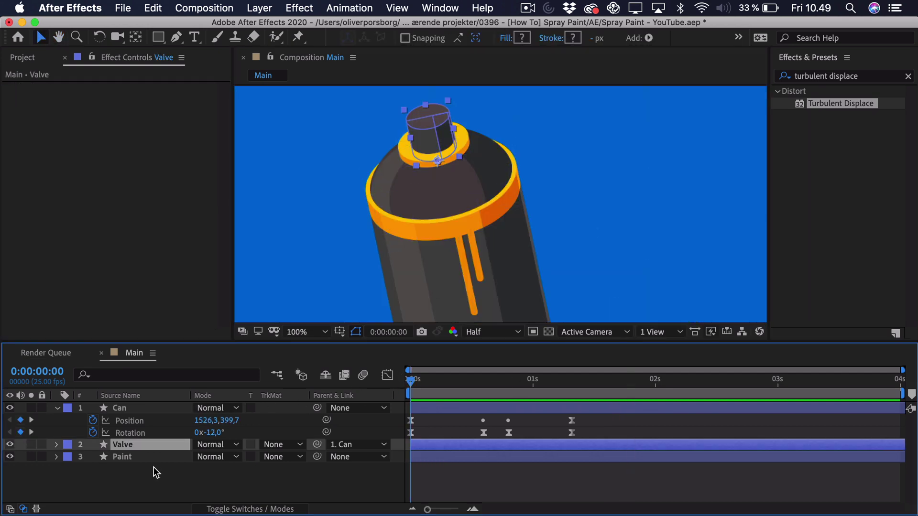
Separate the Valve's Position dimensions and keyframe Y from 859.1 down to 888.1 at frame 5
{"action": "key", "text": "p"}
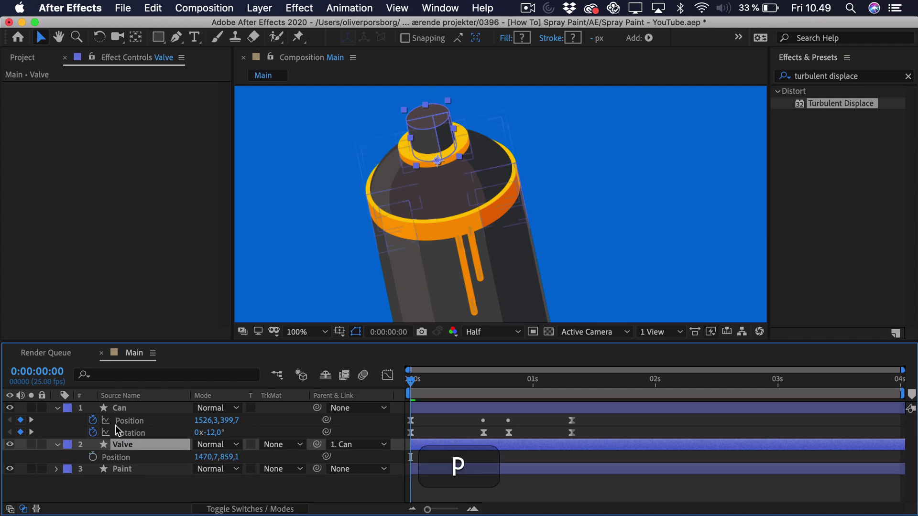
{"action": "right_click", "coordinate": [123, 458]}
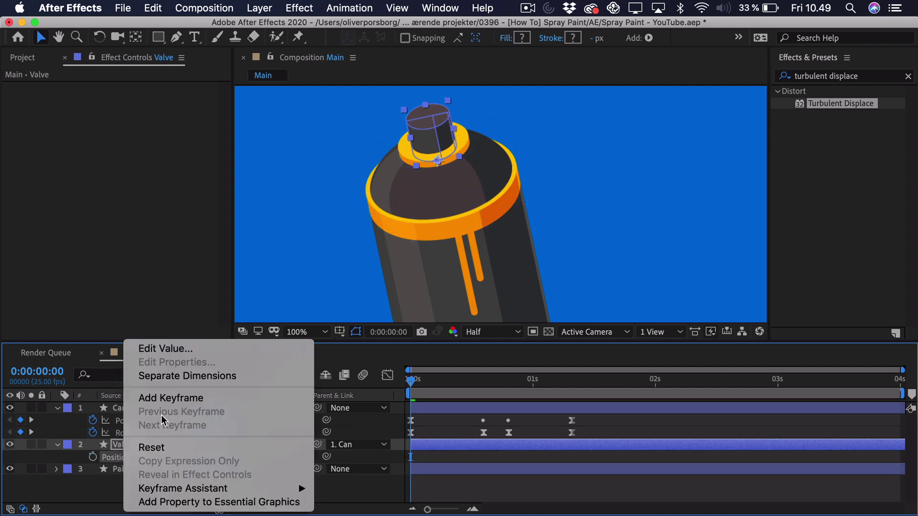
{"action": "left_click", "coordinate": [164, 377]}
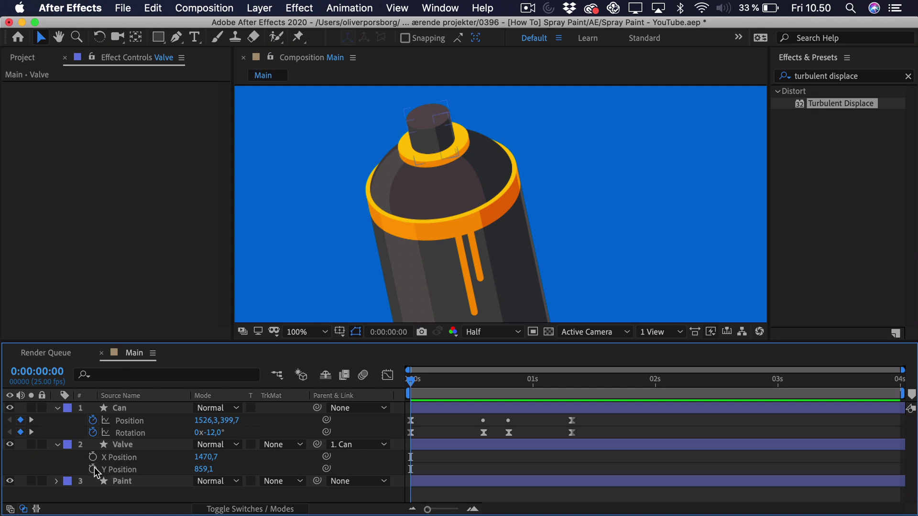
{"action": "left_click", "coordinate": [94, 470]}
{"action": "left_click_drag", "start_coordinate": [416, 383], "coordinate": [435, 381]}
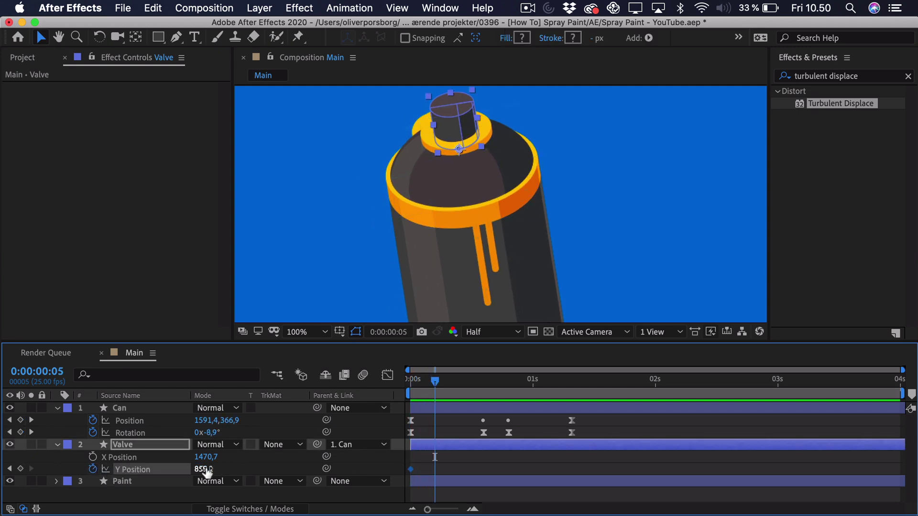
{"action": "mouse_move", "coordinate": [205, 469]}
{"action": "left_mouse_down"}
{"action": "mouse_move", "coordinate": [230, 463]}
{"action": "mouse_move", "coordinate": [222, 463]}
{"action": "left_mouse_up"}
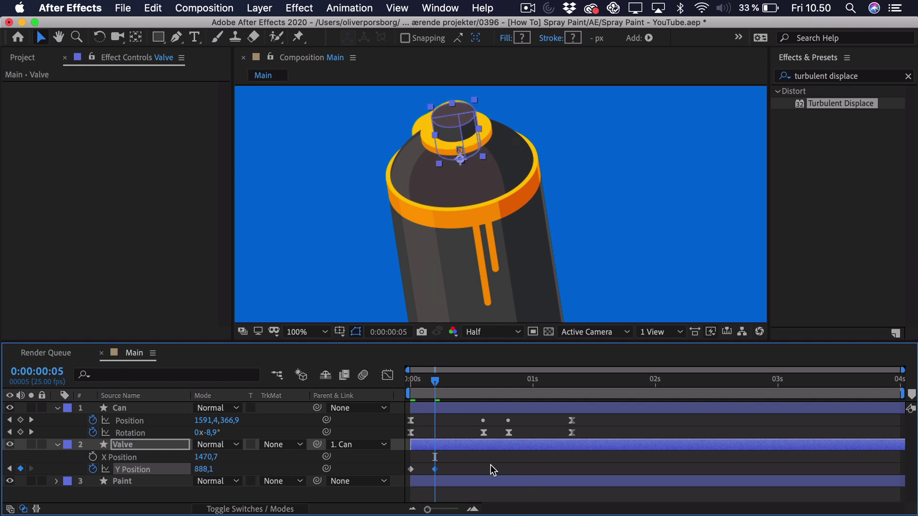
Hold the valve down until 1:04, then return it to 859.1 at 1:08
{"action": "left_click", "coordinate": [551, 381]}
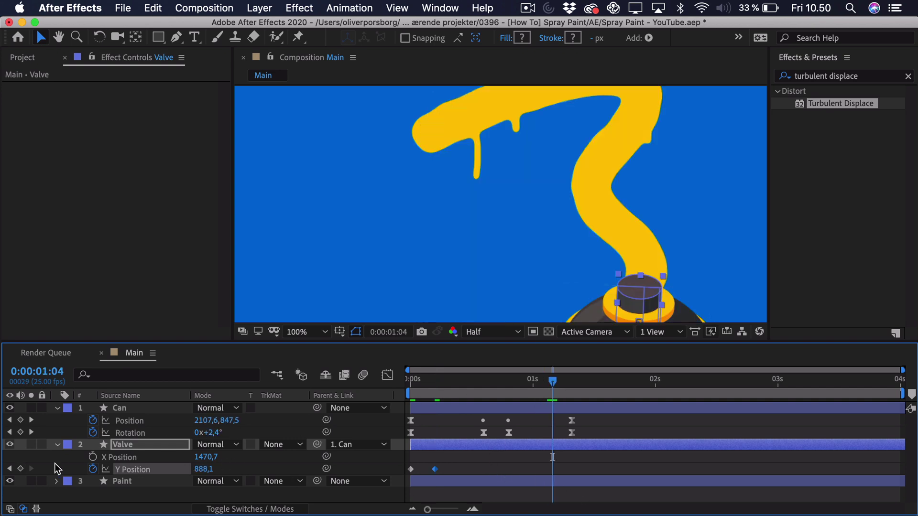
{"action": "left_click", "coordinate": [20, 469]}
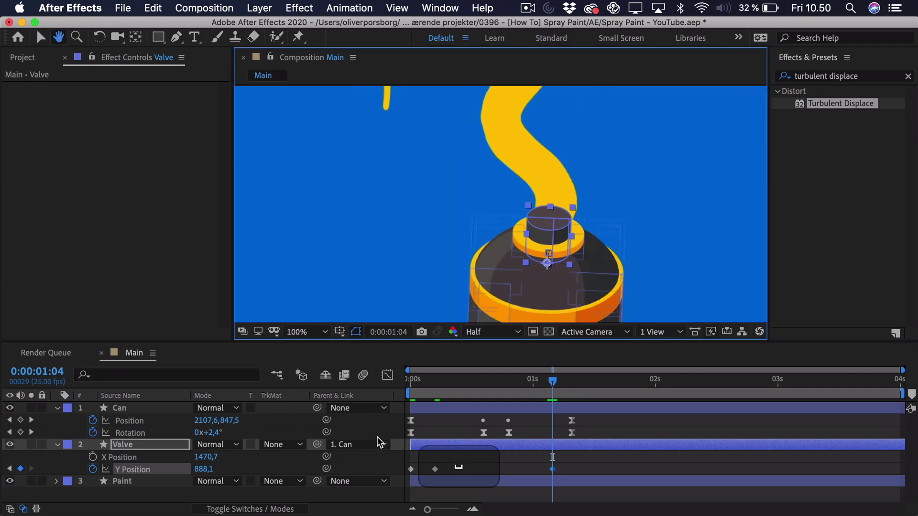
{"action": "left_click", "coordinate": [411, 469]}
{"action": "key", "text": "super+c"}
{"action": "left_click", "coordinate": [572, 381]}
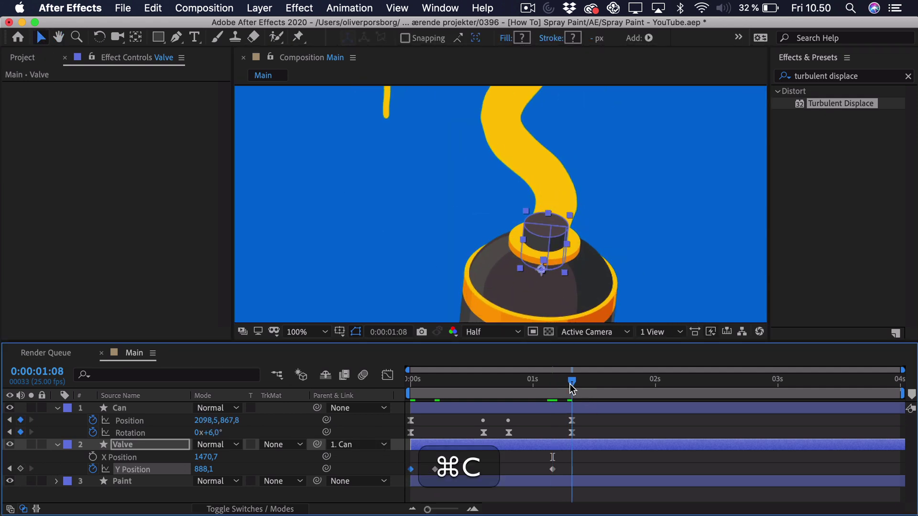
{"action": "key", "text": "super+v"}
Ease all four valve keyframes, fit the frame in view, and return to the start
{"action": "left_click_drag", "start_coordinate": [552, 469], "coordinate": [372, 491]}
{"action": "key", "text": "F9"}
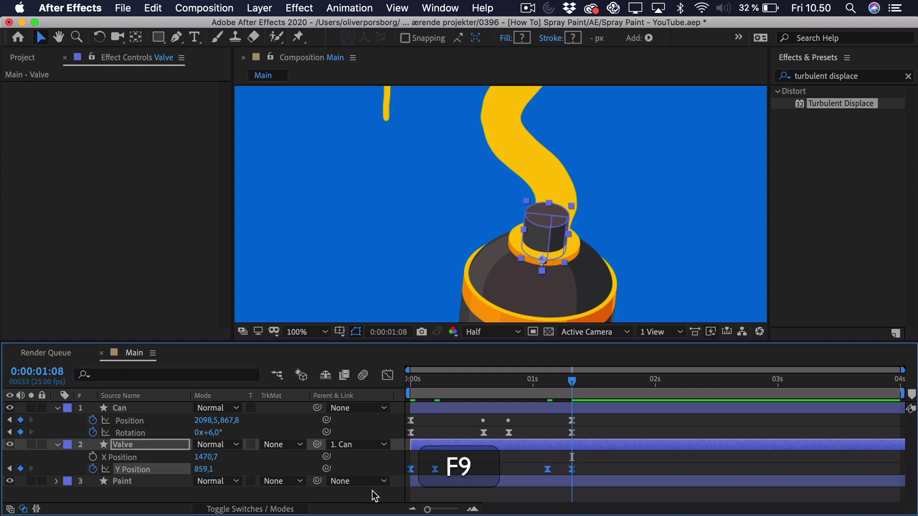
{"action": "left_click", "coordinate": [326, 332]}
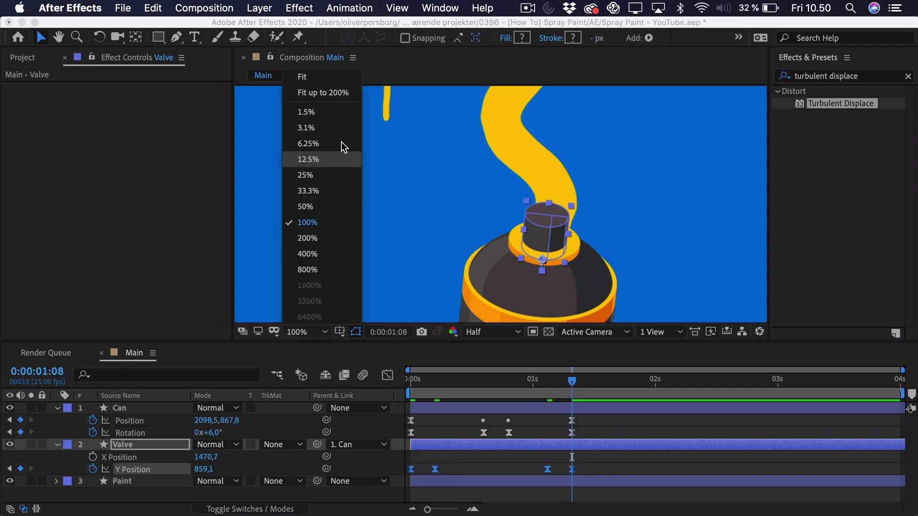
{"action": "left_click", "coordinate": [316, 94]}
{"action": "left_click_drag", "start_coordinate": [456, 378], "coordinate": [400, 374]}
{"action": "left_click", "coordinate": [453, 422]}
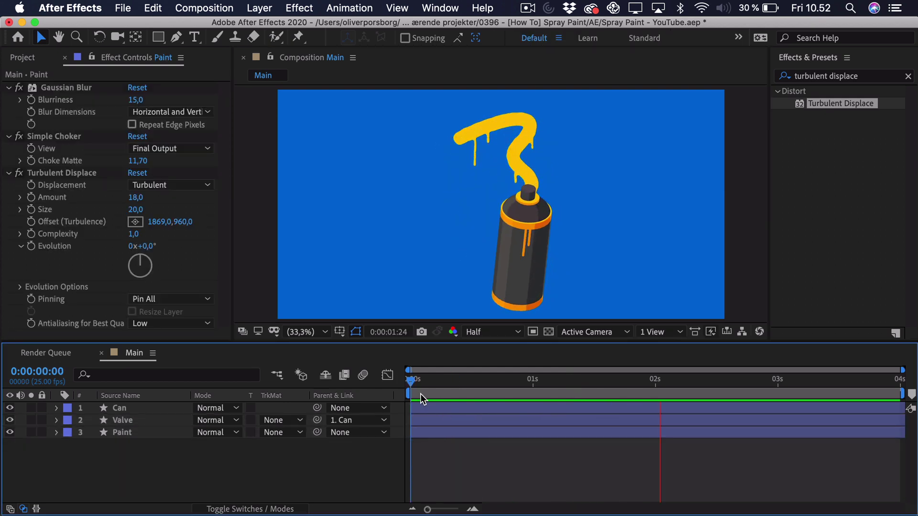
{"action": "key", "text": "space"}
{"action": "key", "text": "space"}
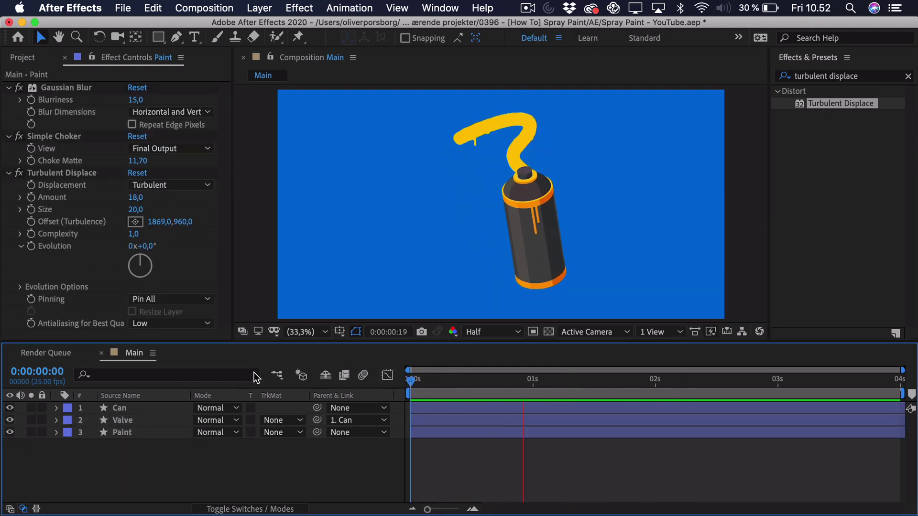
{"action": "key", "text": "space"}
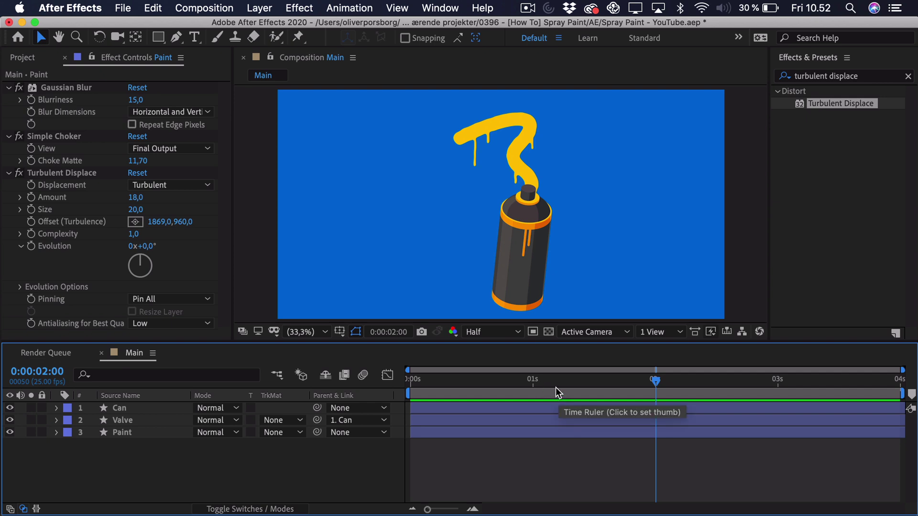
{"action": "left_click_drag", "start_coordinate": [556, 387], "coordinate": [630, 382]}
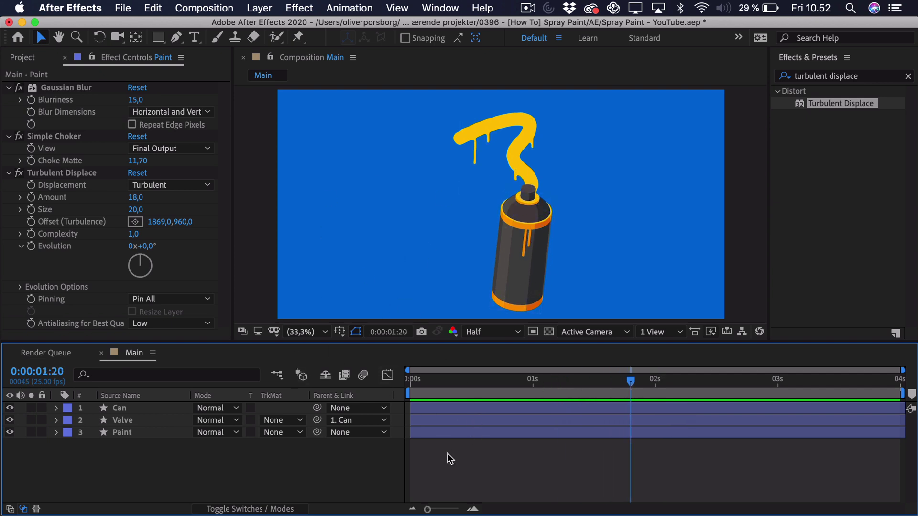
{"action": "left_click", "coordinate": [443, 408]}
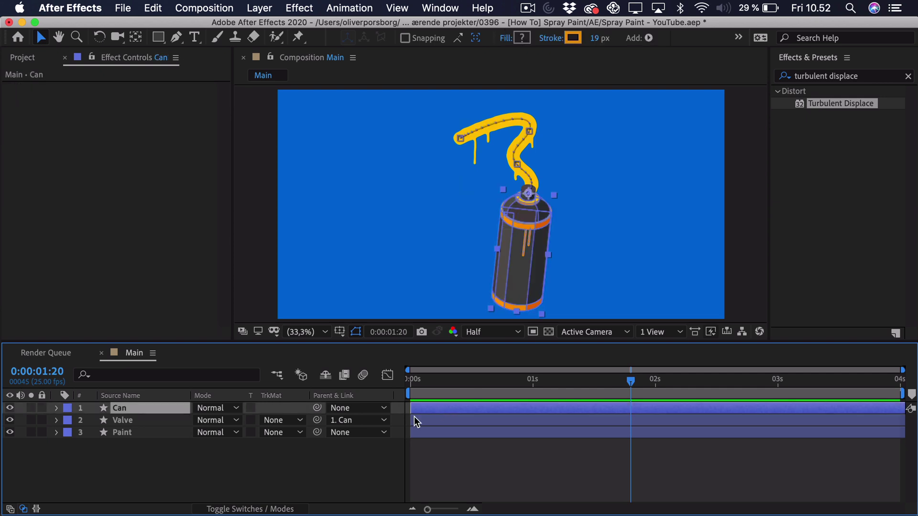
{"action": "key", "text": "u"}
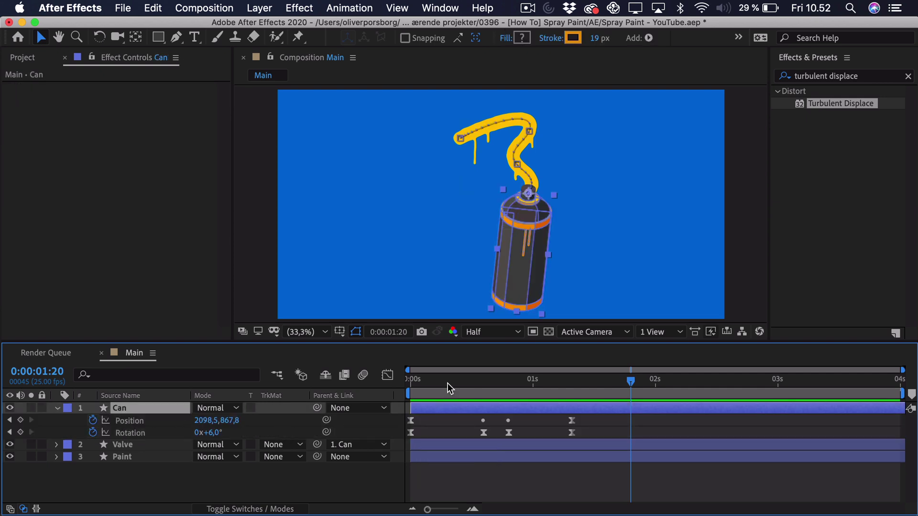
{"action": "left_click_drag", "start_coordinate": [448, 383], "coordinate": [573, 376]}
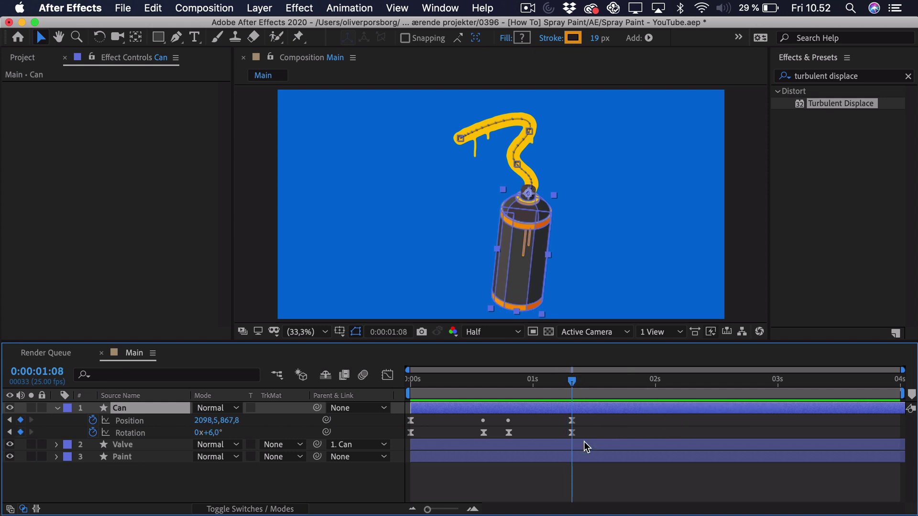
Add Null 3 at the middle of the can and parent the Can layer to it
{"action": "left_click", "coordinate": [57, 405]}
{"action": "left_click", "coordinate": [116, 467]}
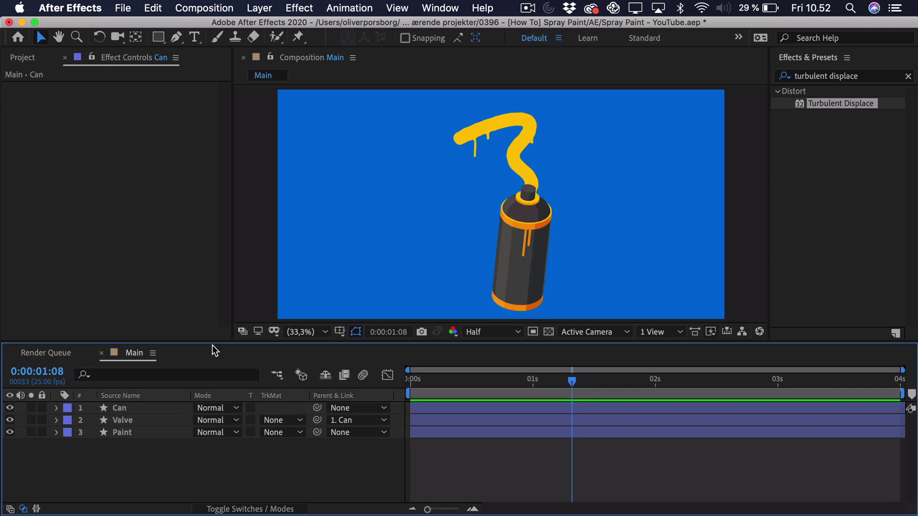
{"action": "left_click", "coordinate": [262, 8]}
{"action": "mouse_move", "coordinate": [287, 25]}
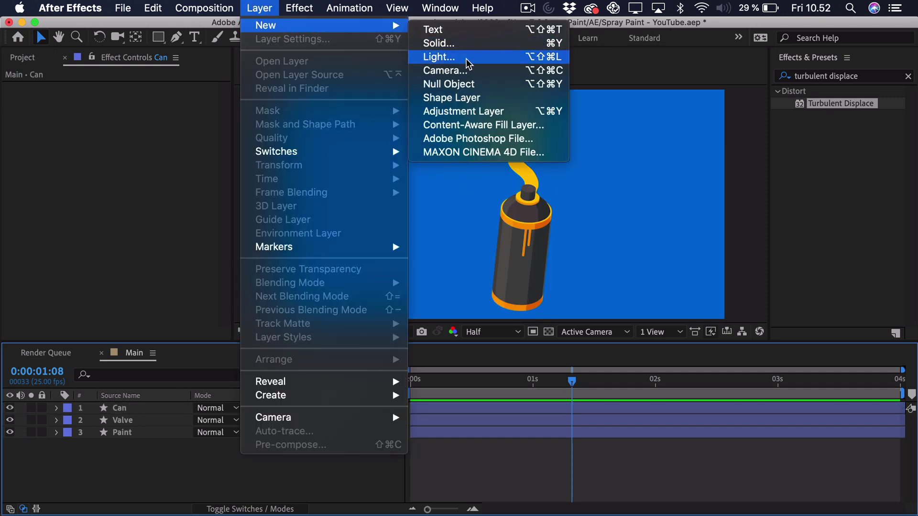
{"action": "left_click", "coordinate": [454, 83]}
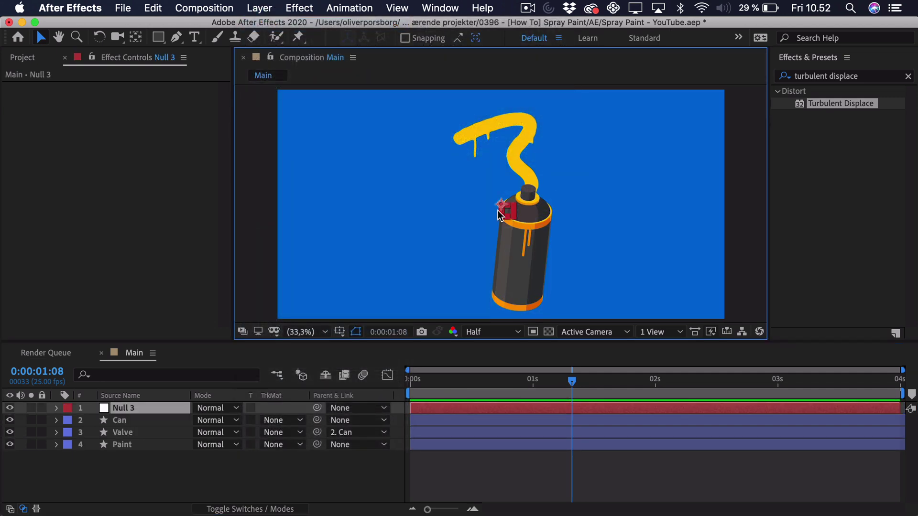
{"action": "left_click_drag", "start_coordinate": [507, 213], "coordinate": [531, 266]}
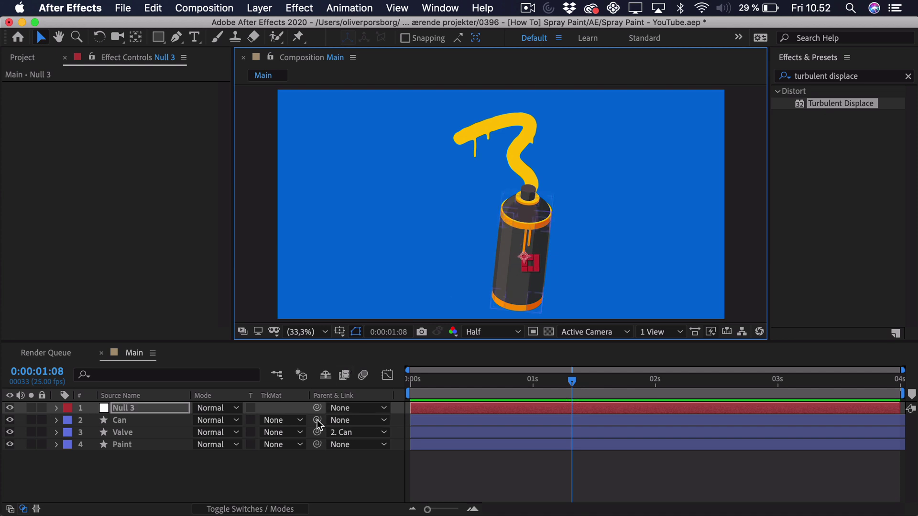
{"action": "left_click_drag", "start_coordinate": [317, 420], "coordinate": [186, 404]}
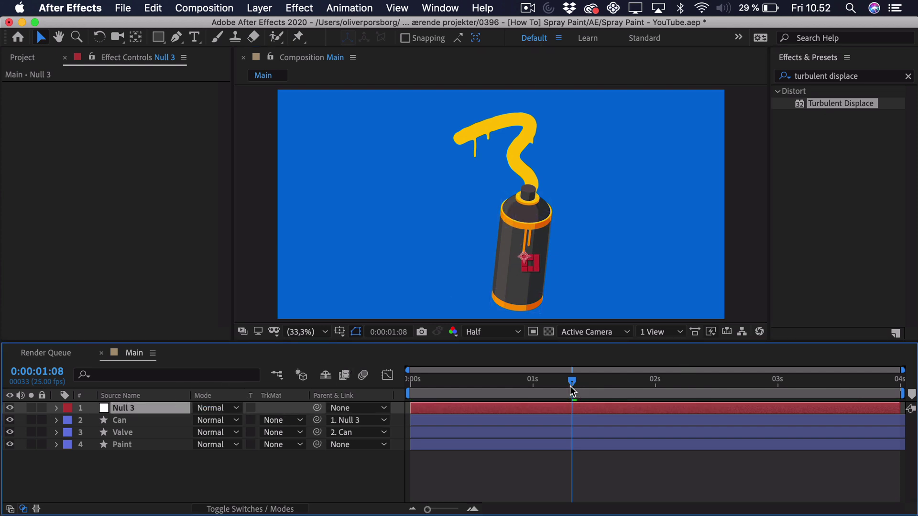
Reveal Position on the Can and Null 3 layers and set the time to 0:00:01:03
{"action": "left_click_drag", "start_coordinate": [570, 386], "coordinate": [543, 386]}
{"action": "left_click", "coordinate": [535, 419]}
{"action": "key", "text": "p"}
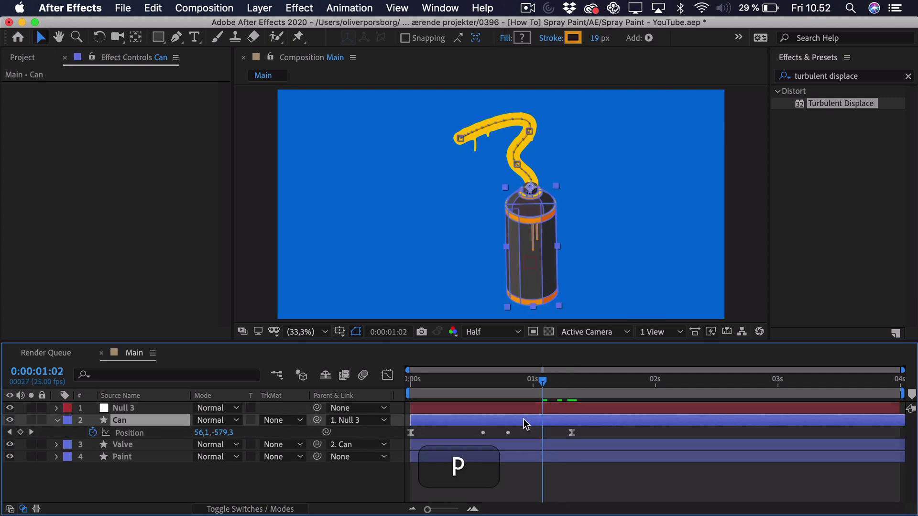
{"action": "left_click", "coordinate": [539, 409]}
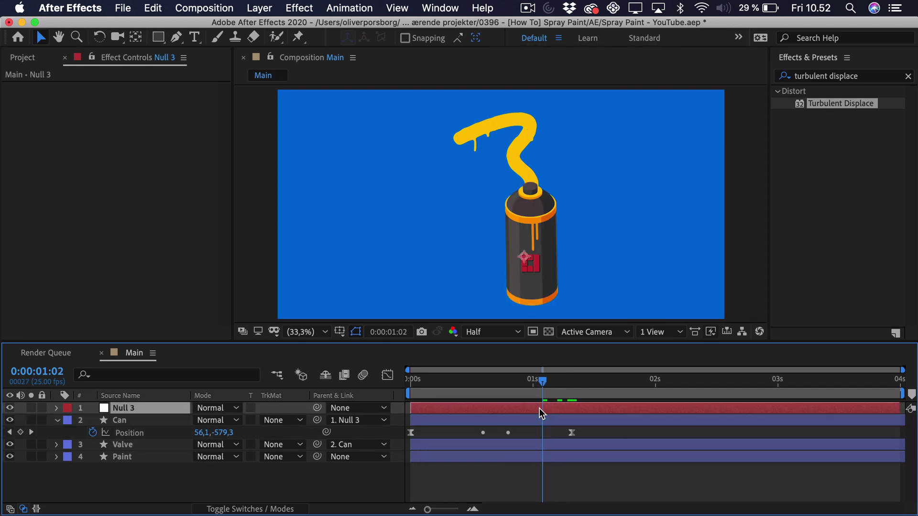
{"action": "key", "text": "p"}
{"action": "left_click_drag", "start_coordinate": [550, 389], "coordinate": [555, 415]}
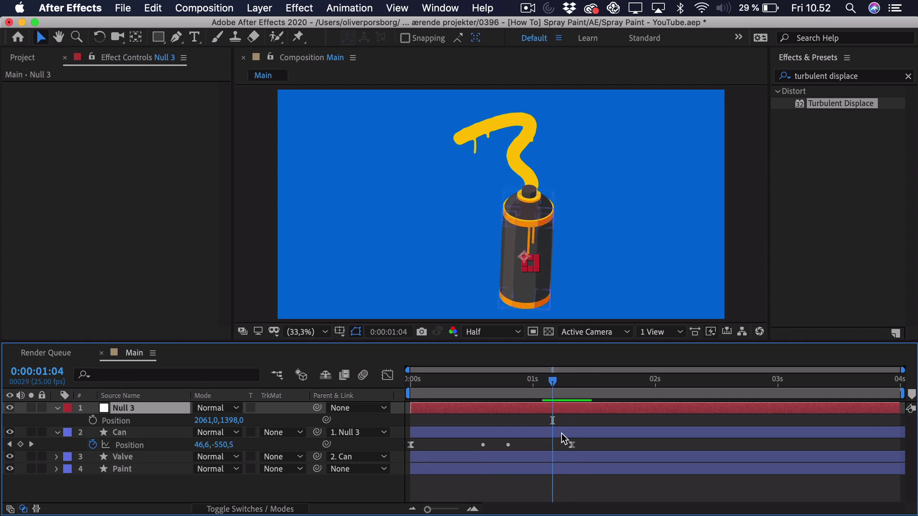
{"action": "left_click_drag", "start_coordinate": [554, 380], "coordinate": [635, 383]}
Keyframe Null 3 sliding left from 2061,1398 to 1377,1290 by 1:21, Easy Ease, and preview
{"action": "left_click", "coordinate": [93, 420]}
{"action": "key", "text": "v"}
{"action": "left_click_drag", "start_coordinate": [529, 265], "coordinate": [447, 254]}
{"action": "left_click_drag", "start_coordinate": [652, 415], "coordinate": [507, 419]}
{"action": "key", "text": "F9"}
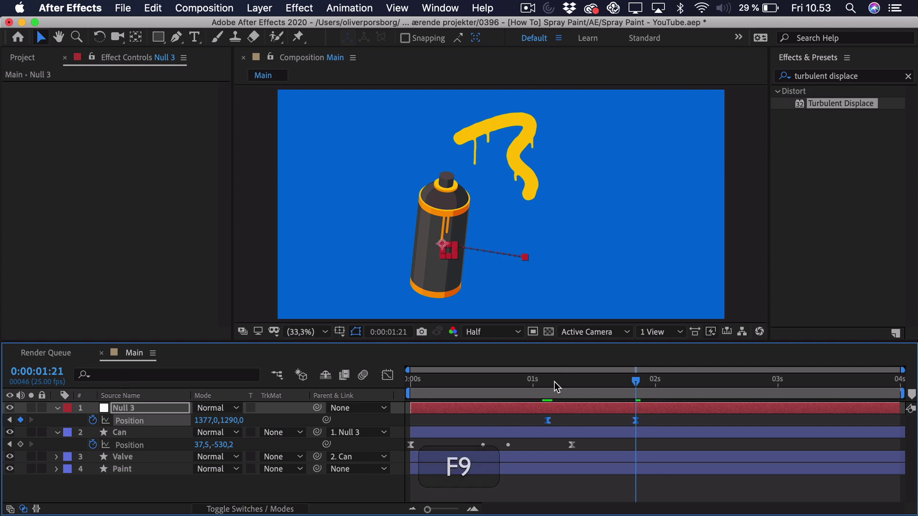
{"action": "left_click", "coordinate": [526, 379]}
{"action": "key", "text": "space"}
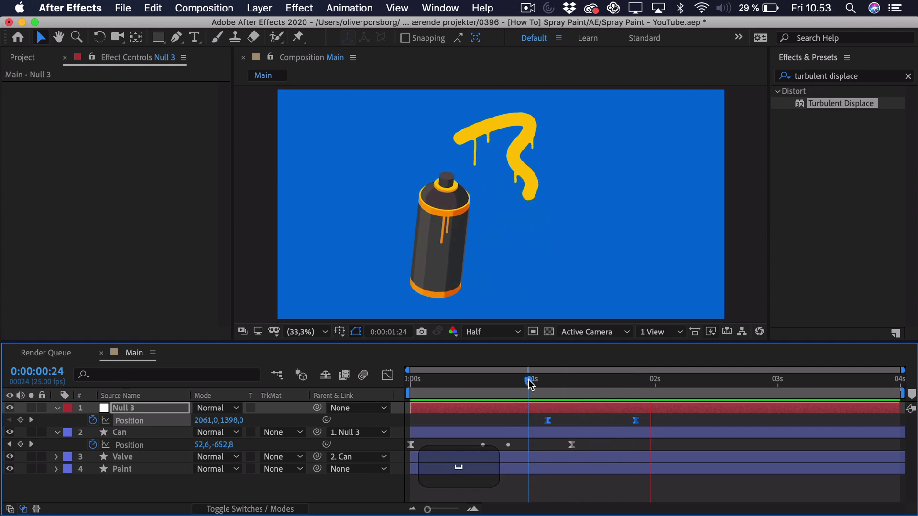
{"action": "left_click_drag", "start_coordinate": [558, 416], "coordinate": [526, 431]}
Drag an influence handle in the speed graph so Null 3's slide starts faster
{"action": "left_click", "coordinate": [387, 375]}
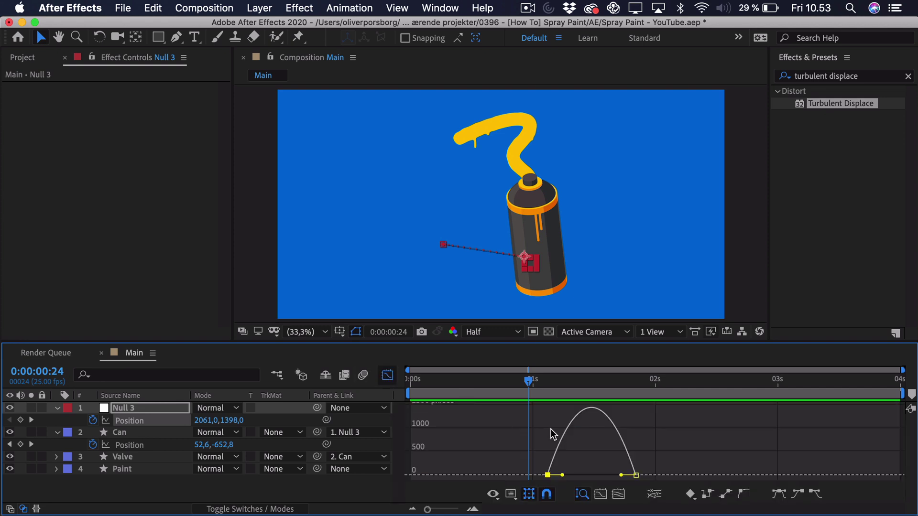
{"action": "left_click_drag", "start_coordinate": [562, 475], "coordinate": [593, 475]}
{"action": "key", "text": "shift+F3"}
{"action": "left_click_drag", "start_coordinate": [547, 387], "coordinate": [616, 389]}
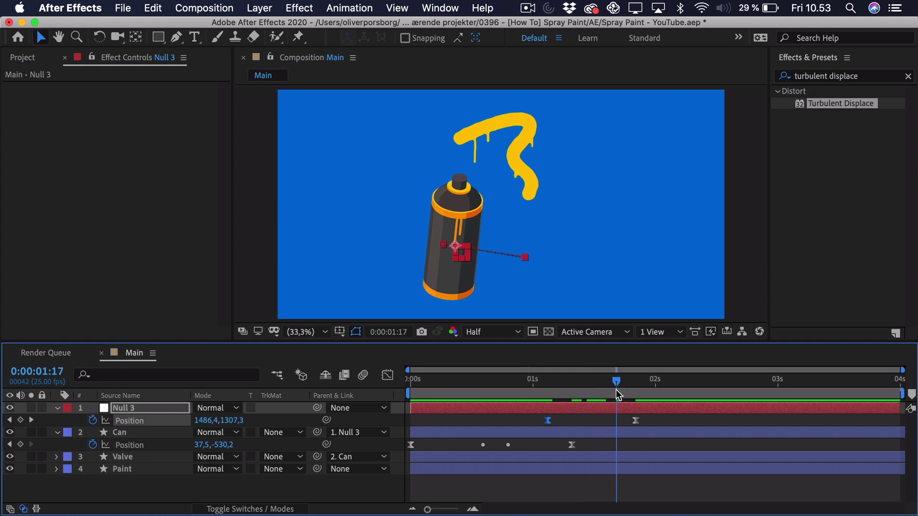
Bend Null 3's motion path into an arc with the Convert Vertex Tool and preview it
{"action": "left_click", "coordinate": [177, 44]}
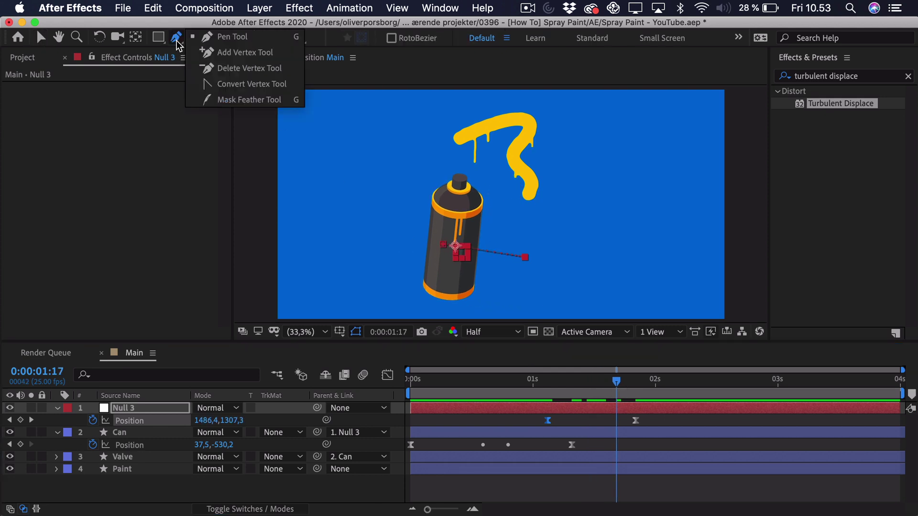
{"action": "left_click", "coordinate": [215, 87]}
{"action": "left_click_drag", "start_coordinate": [525, 258], "coordinate": [487, 271]}
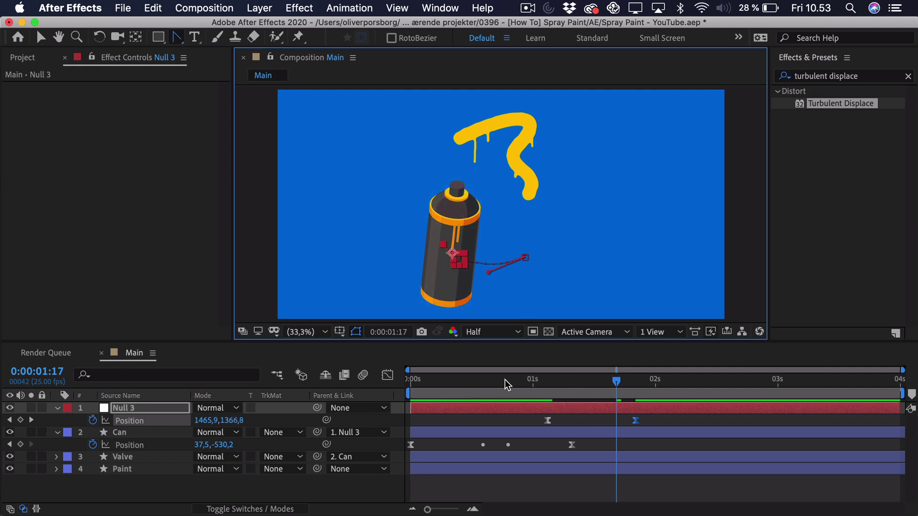
{"action": "left_click", "coordinate": [532, 382]}
{"action": "key", "text": "space"}
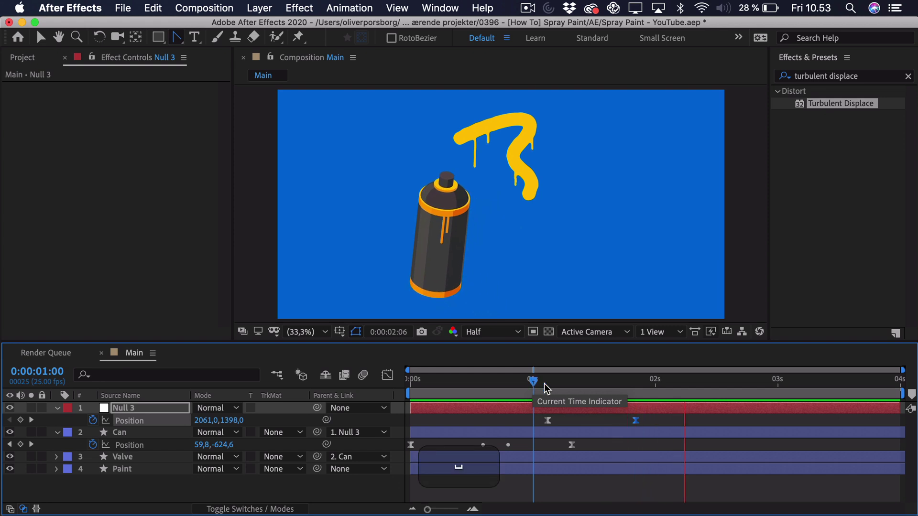
Move the second Position keyframe later, to about 0:00:02:04, and preview the slower slide
{"action": "left_click_drag", "start_coordinate": [635, 421], "coordinate": [675, 420]}
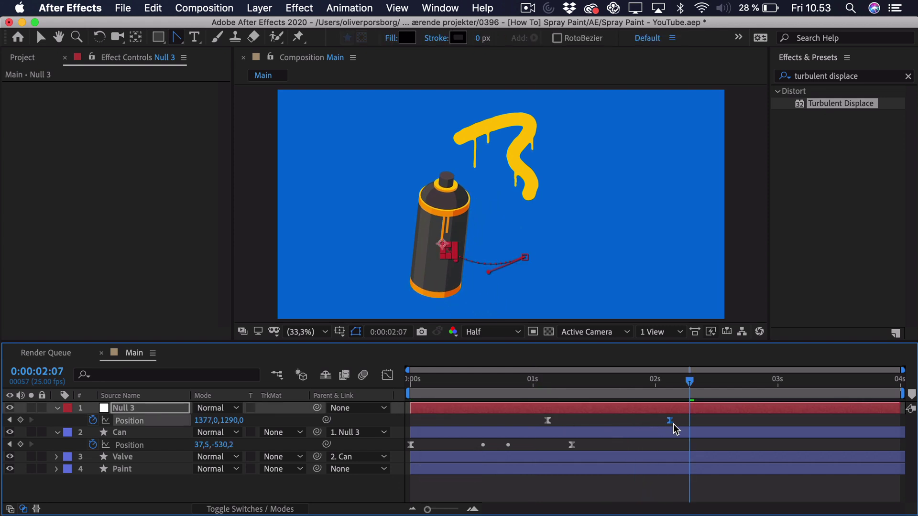
{"action": "left_click", "coordinate": [523, 389]}
{"action": "key", "text": "space"}
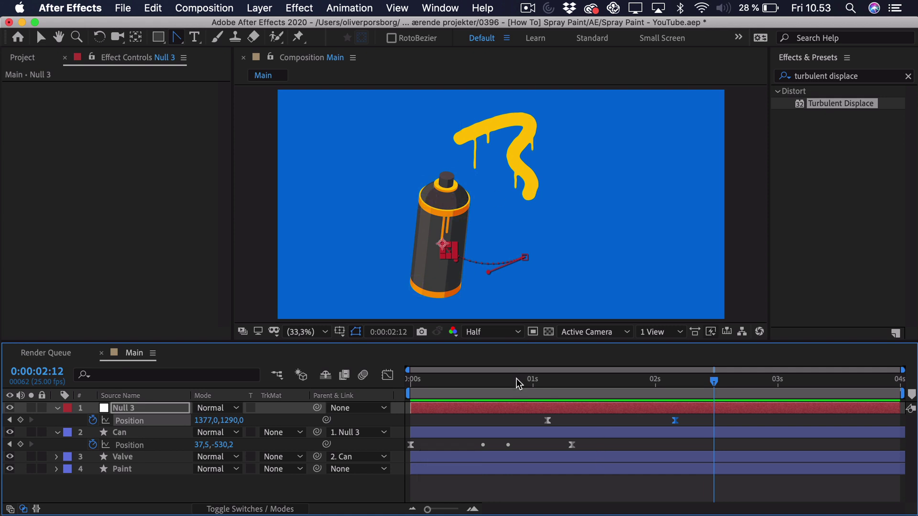
{"action": "left_click", "coordinate": [523, 384]}
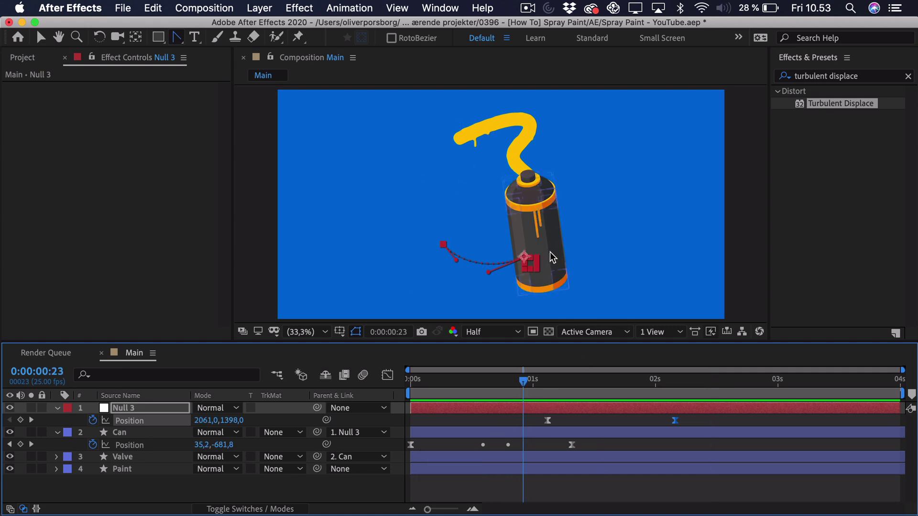
Try rotating Null 3 at 1:06 to tilt the can, then delete the Null 3 layer
{"action": "left_click", "coordinate": [140, 412]}
{"action": "left_click", "coordinate": [563, 382]}
{"action": "key", "text": "r"}
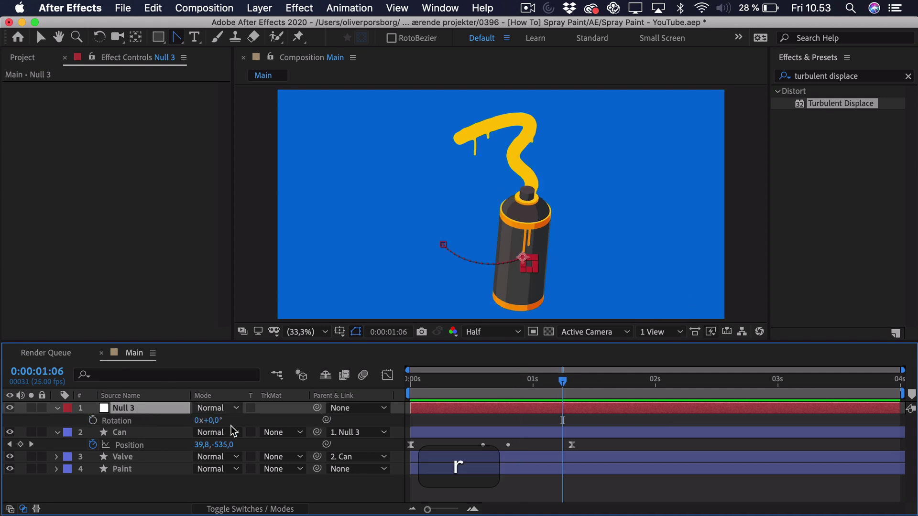
{"action": "left_click_drag", "start_coordinate": [211, 421], "coordinate": [164, 414]}
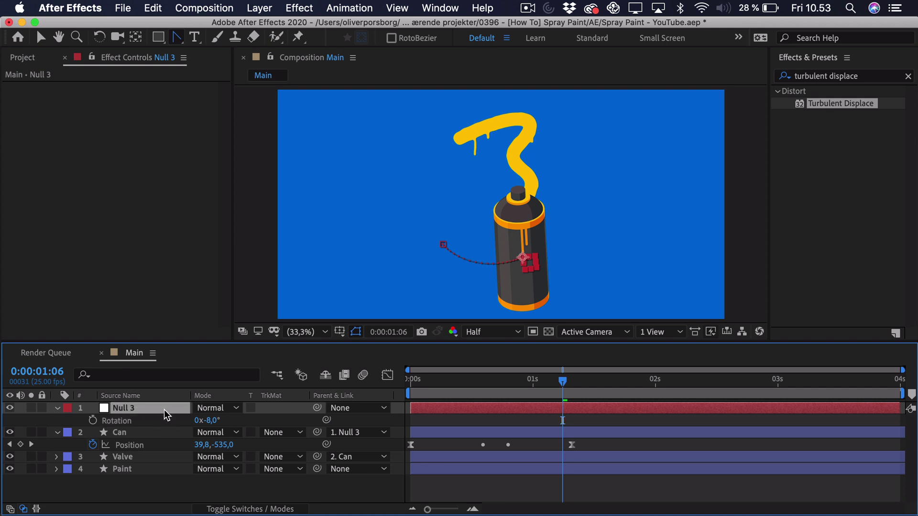
{"action": "key", "text": "BackSpace"}
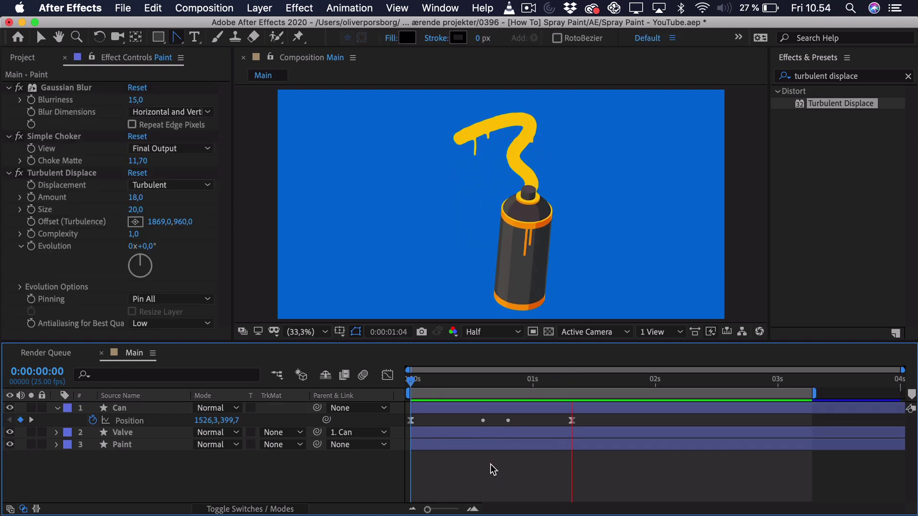